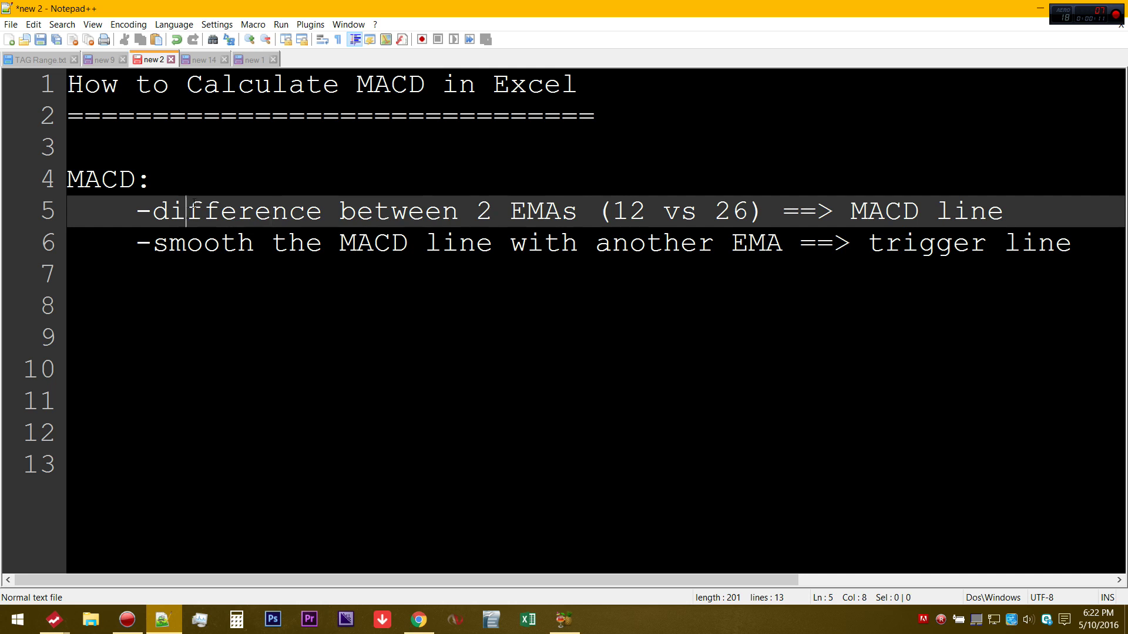
# Review the MACD notes on the difference between the 12 and 26 EMAs, the MACD line and the smoothed trigger line.
pyautogui.click(477, 203)
pyautogui.click(715, 210)
pyautogui.moveTo(843, 205); pyautogui.dragTo(1017, 208)
pyautogui.click(714, 243)
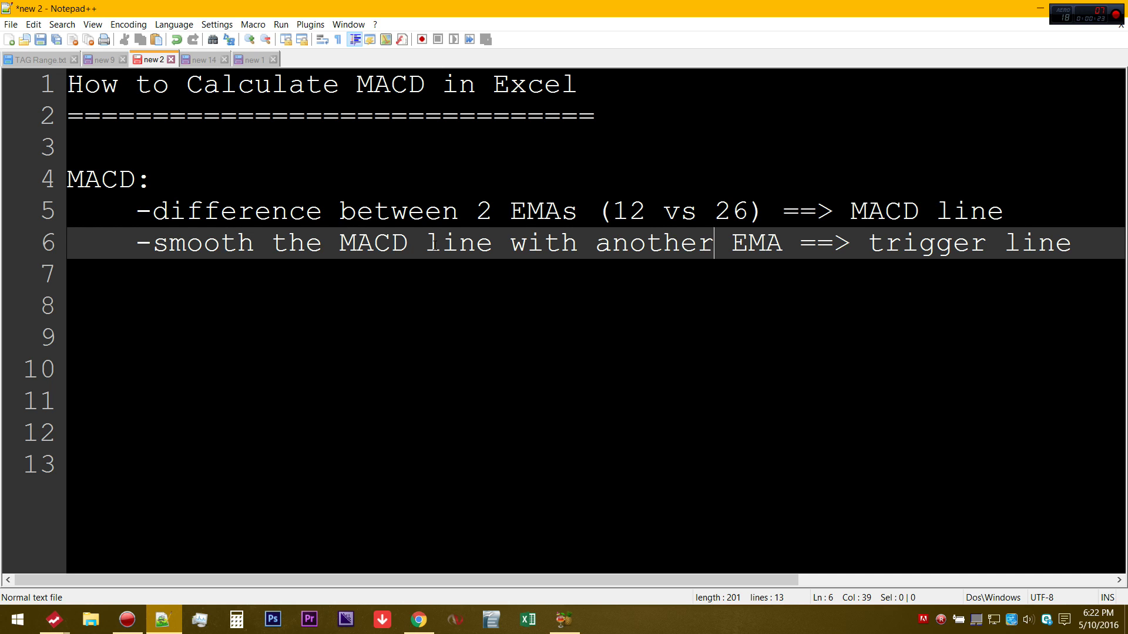
pyautogui.moveTo(731, 243); pyautogui.dragTo(782, 243)
pyautogui.click(441, 212)
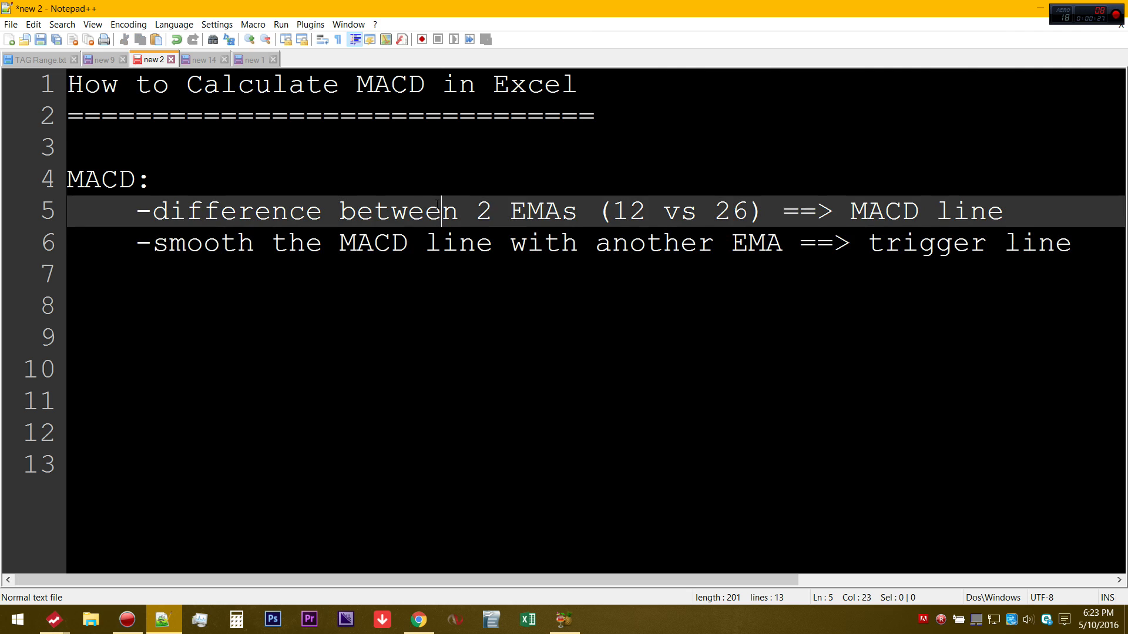
pyautogui.click(458, 244)
pyautogui.moveTo(849, 244); pyautogui.dragTo(1055, 244)
# Switch to FreeStockCharts and examine the SPY chart with its MACD 12 26 line and 9-period exponential moving average.
pyautogui.moveTo(54, 620)
pyautogui.click(292, 560)
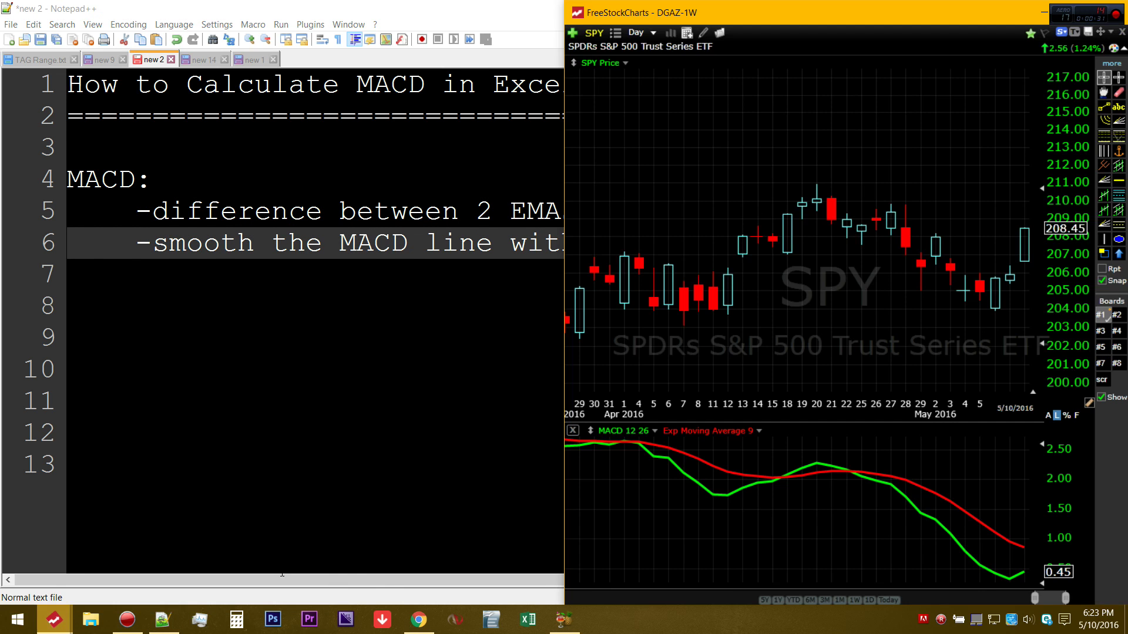
pyautogui.moveTo(831, 52); pyautogui.dragTo(714, 0)
pyautogui.moveTo(730, 582); pyautogui.dragTo(730, 582)
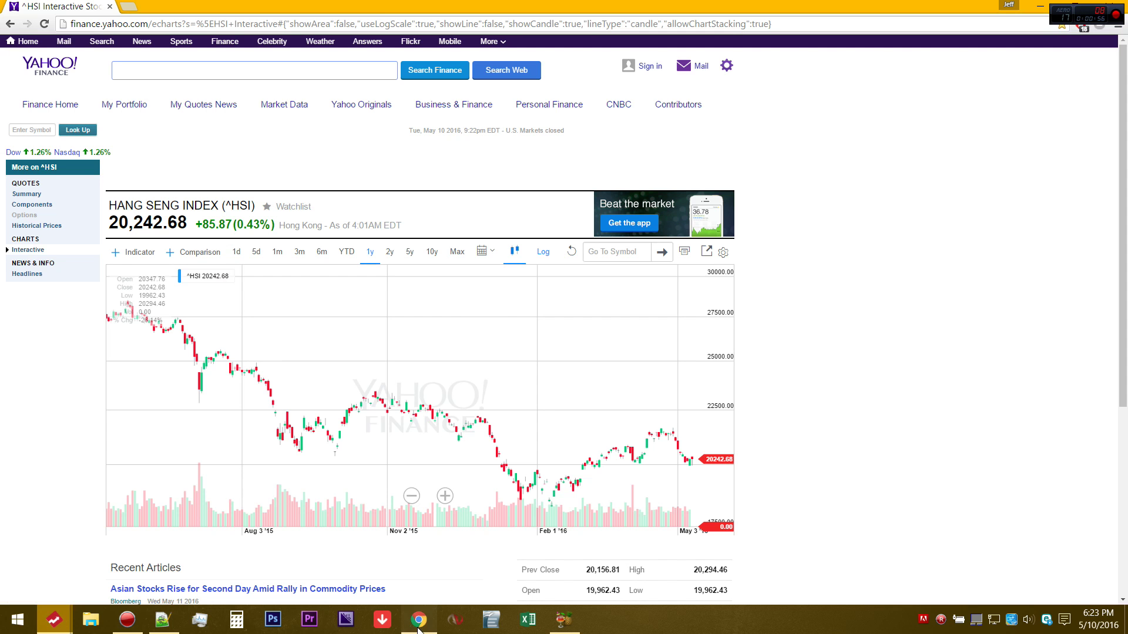
# Switch to Chrome, look up SPY on Yahoo Finance and open its historical prices.
pyautogui.click(424, 619)
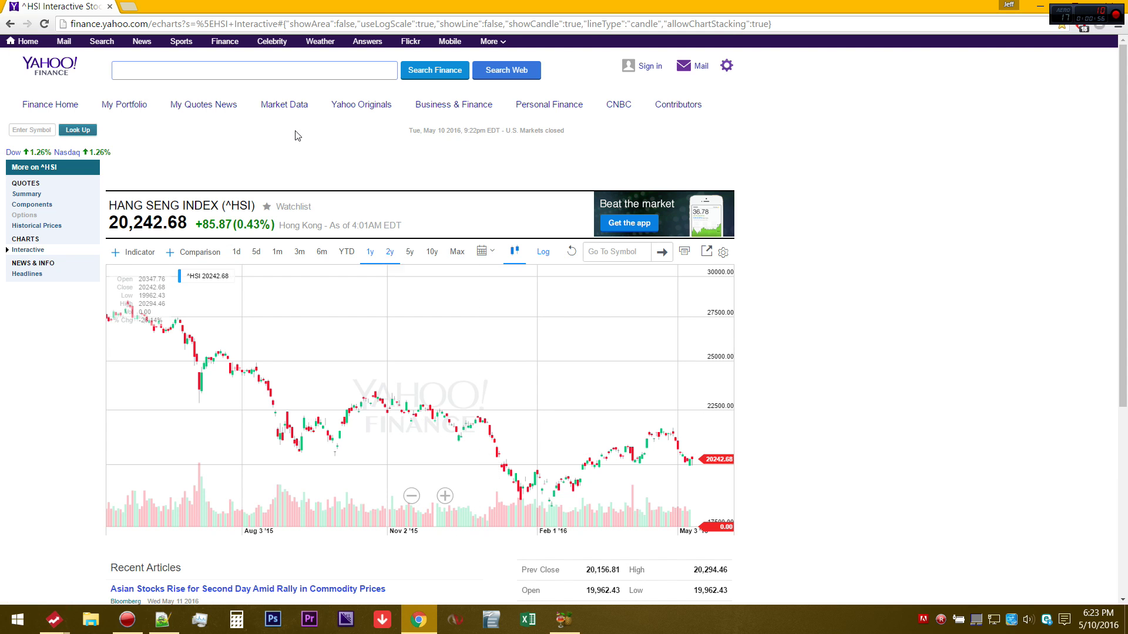
pyautogui.click(276, 75)
pyautogui.write('spy')
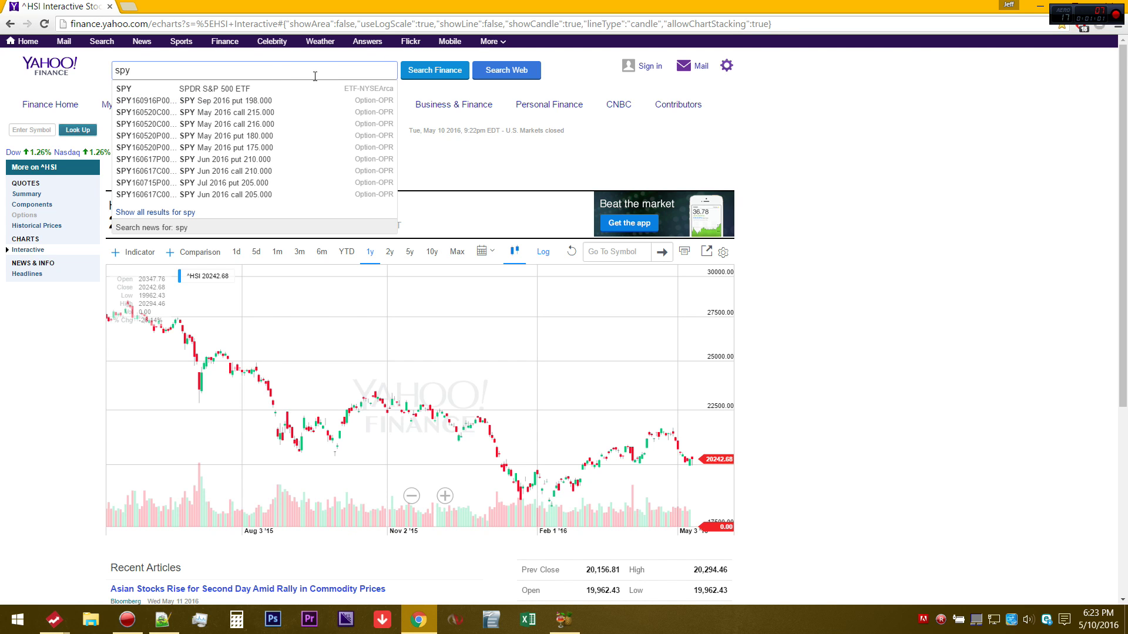
pyautogui.click(300, 91)
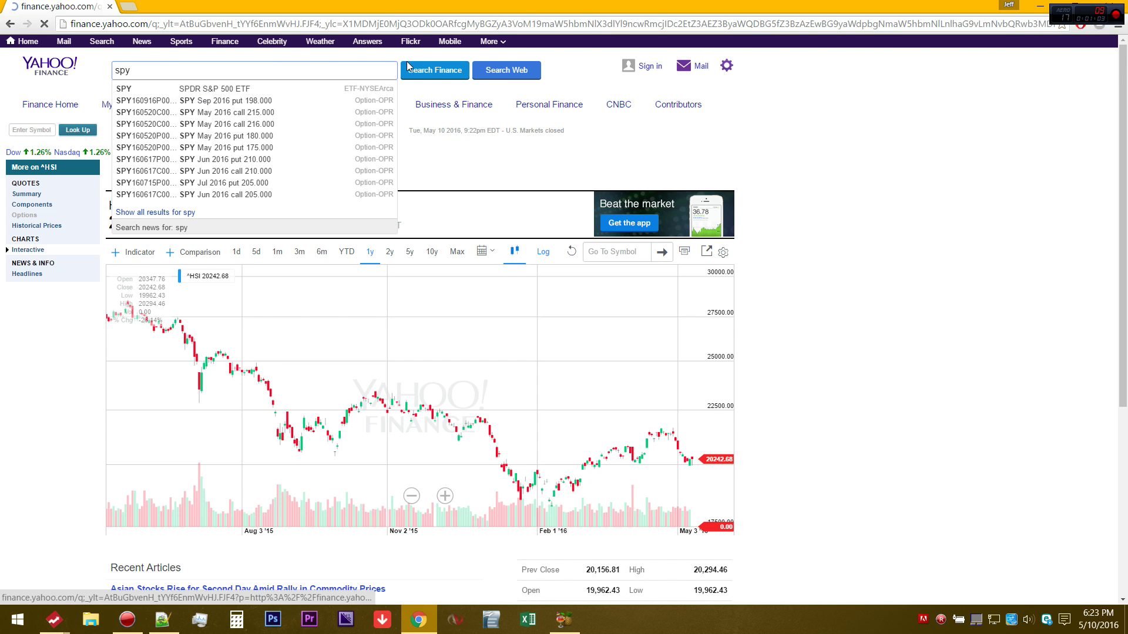
pyautogui.click(40, 214)
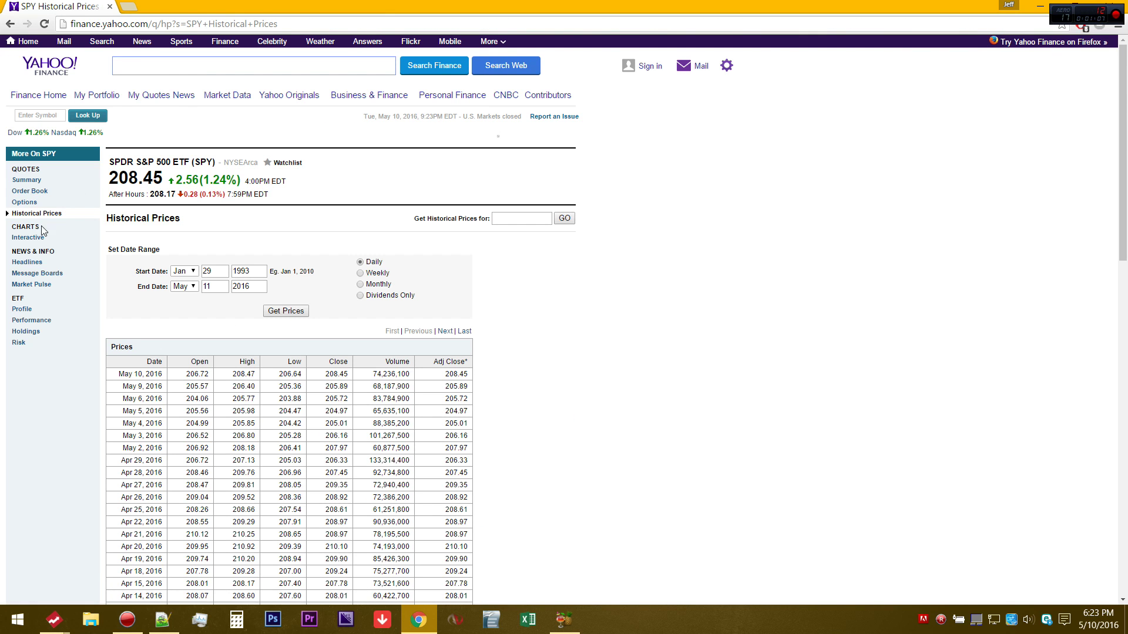
# Retrieve SPY's daily historical prices, download them as a spreadsheet and open table.csv in Excel.
pyautogui.click(285, 311)
pyautogui.scroll(-2, 507, 461)
pyautogui.scroll(-13, 507, 461)
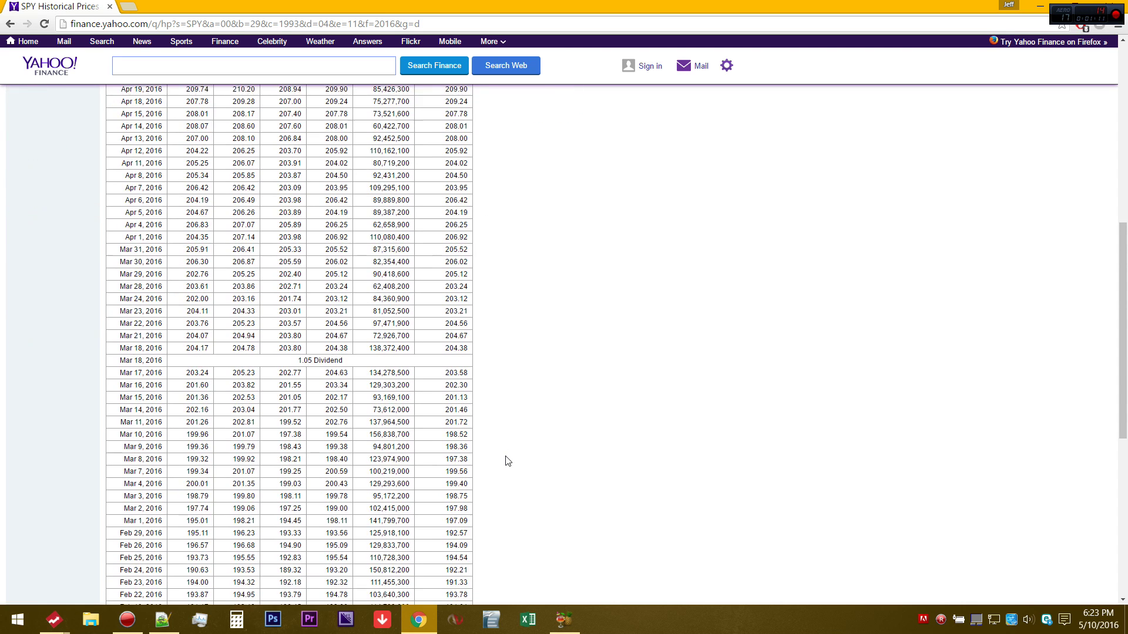
pyautogui.click(176, 351)
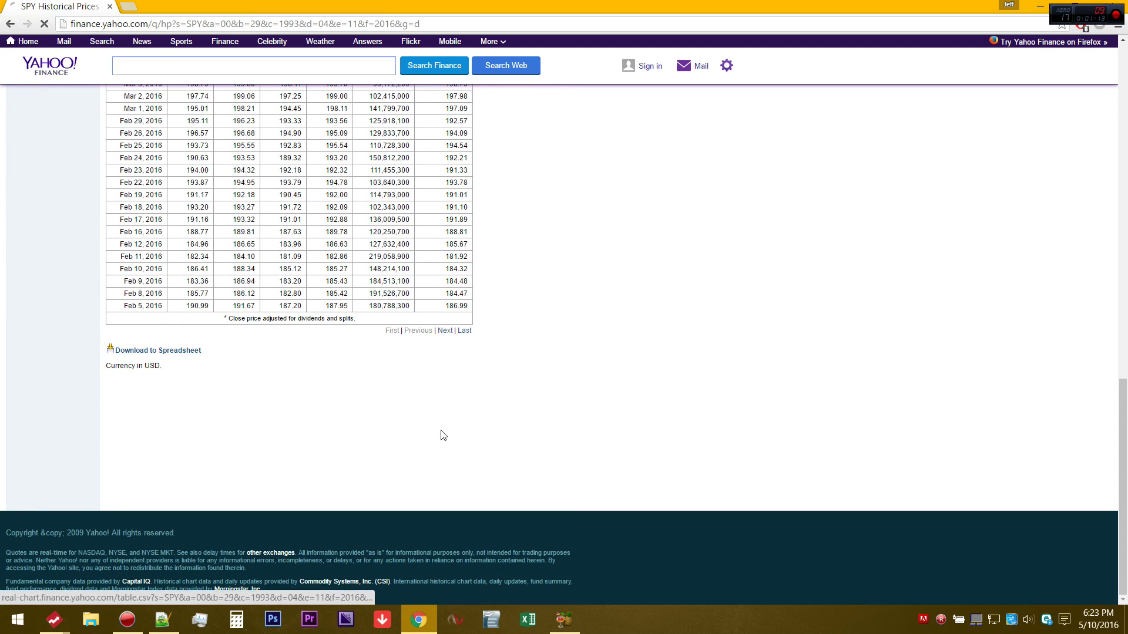
pyautogui.click(58, 595)
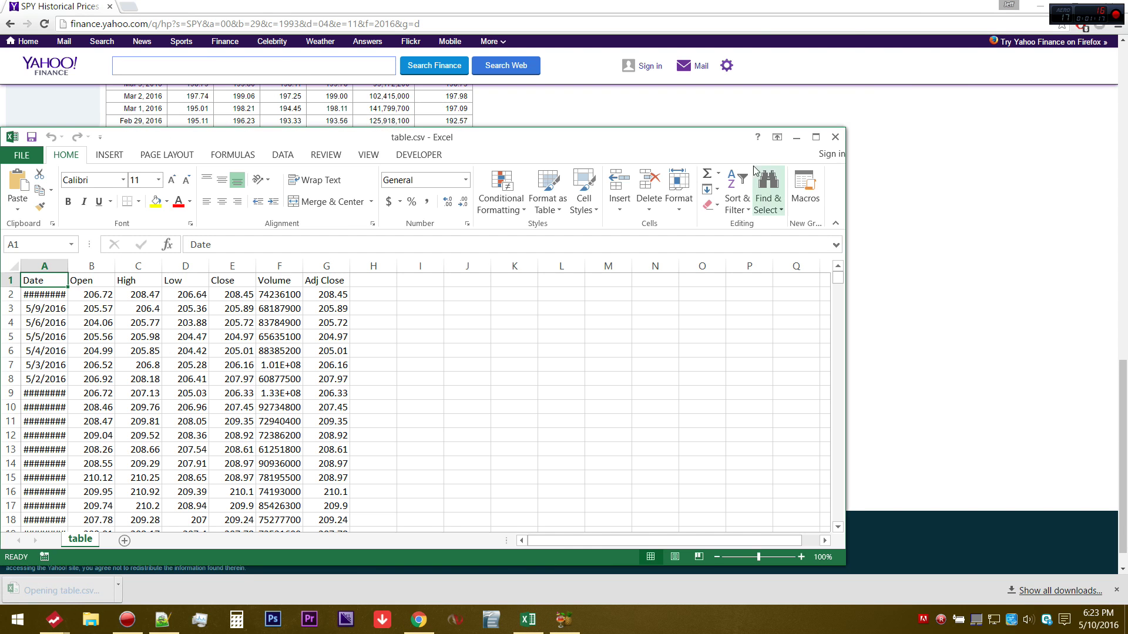
# Maximize the table.csv workbook and fit the Date column's width to its contents.
pyautogui.moveTo(695, 131); pyautogui.dragTo(703, 6)
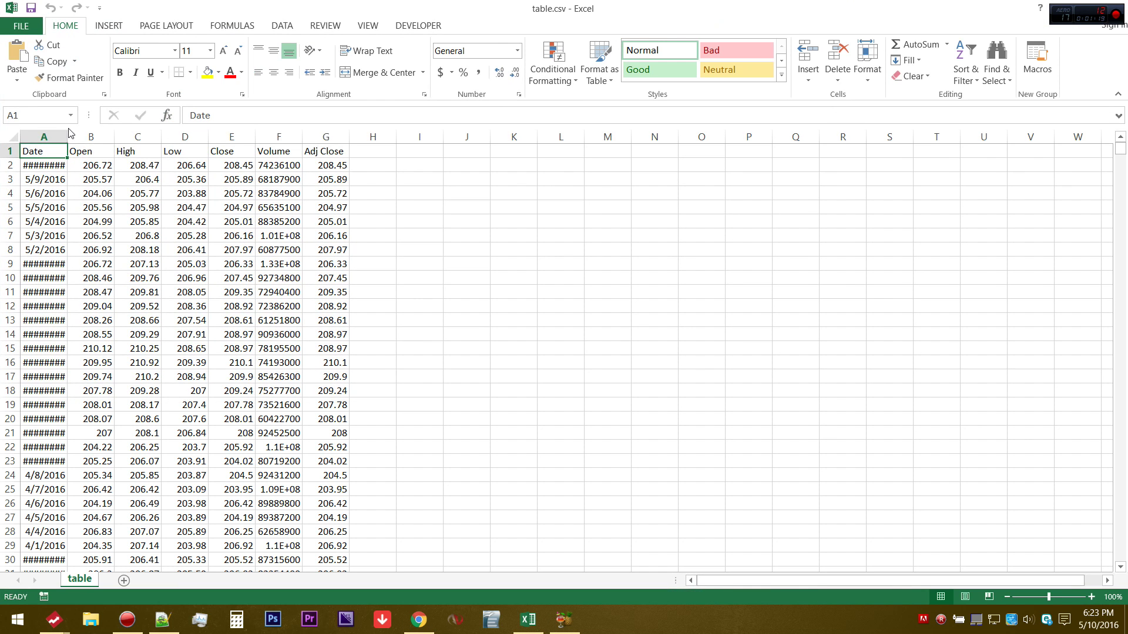
pyautogui.doubleClick(65, 134)
pyautogui.click(612, 219)
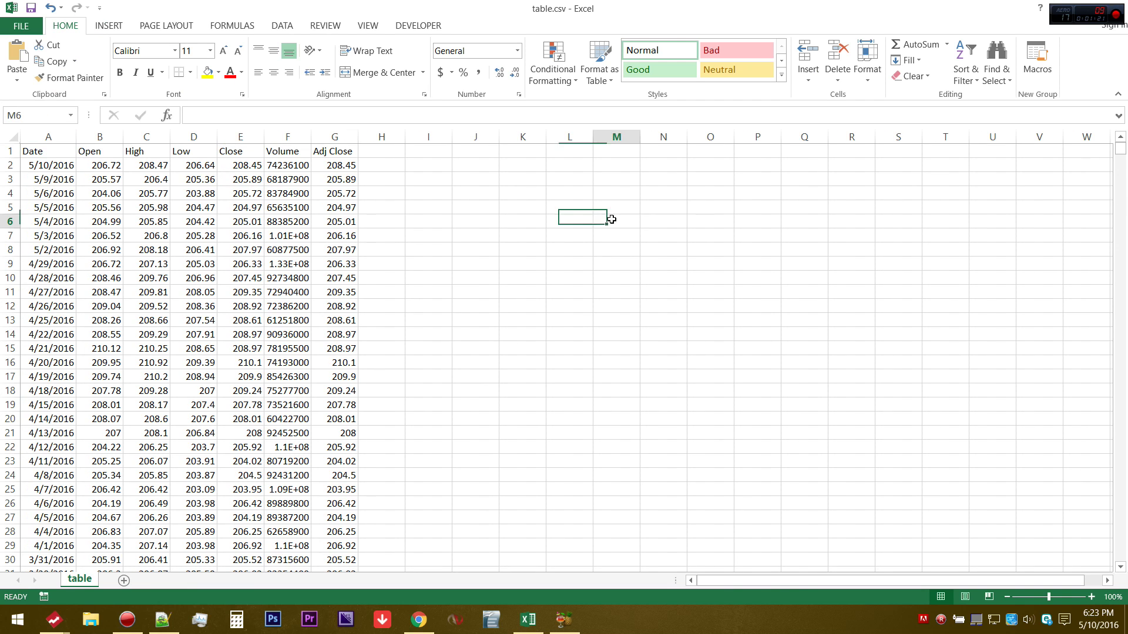
# Clear the Volume and Adj Close columns from the price table.
pyautogui.click(288, 133)
pyautogui.moveTo(345, 131); pyautogui.dragTo(412, 133)
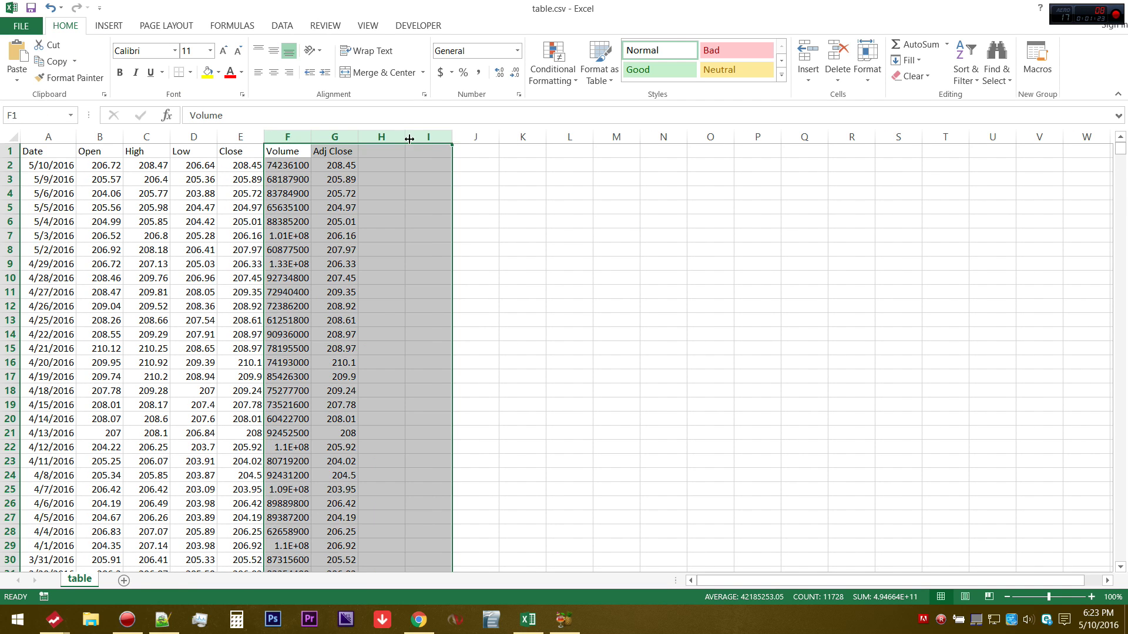
pyautogui.press('Delete')
pyautogui.click(614, 250)
# Sort the whole price table in columns A to E by Date, from oldest to newest.
pyautogui.click(32, 154)
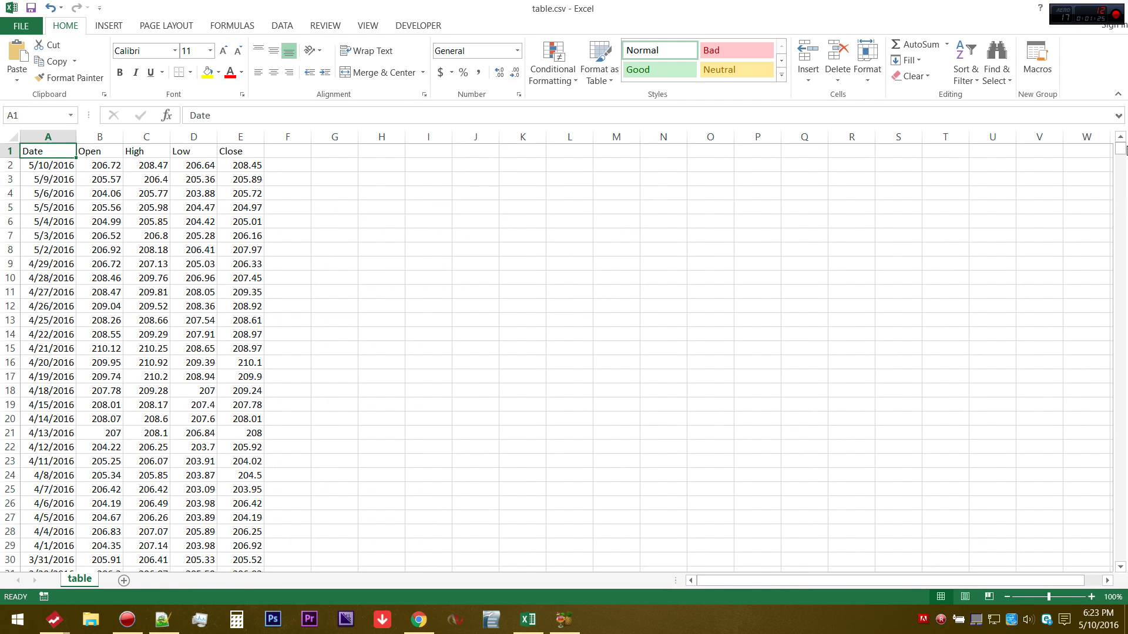
pyautogui.moveTo(1120, 151); pyautogui.dragTo(1111, 555)
pyautogui.scroll(-5, 255, 470)
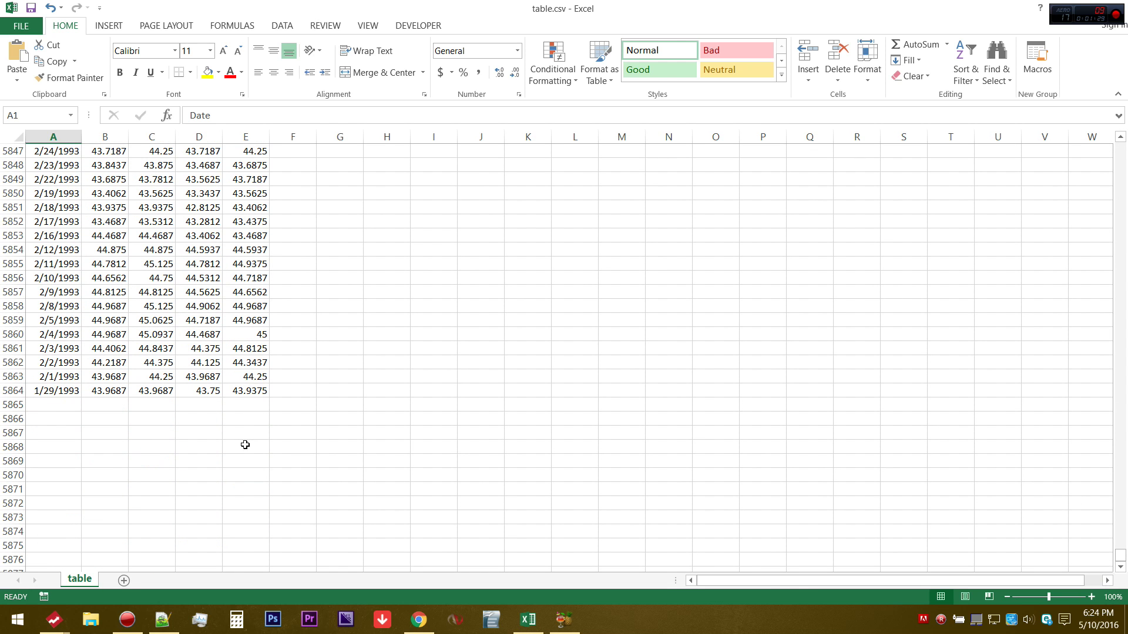
pyautogui.keyDown('shift'); pyautogui.click(245, 447); pyautogui.keyUp('shift')
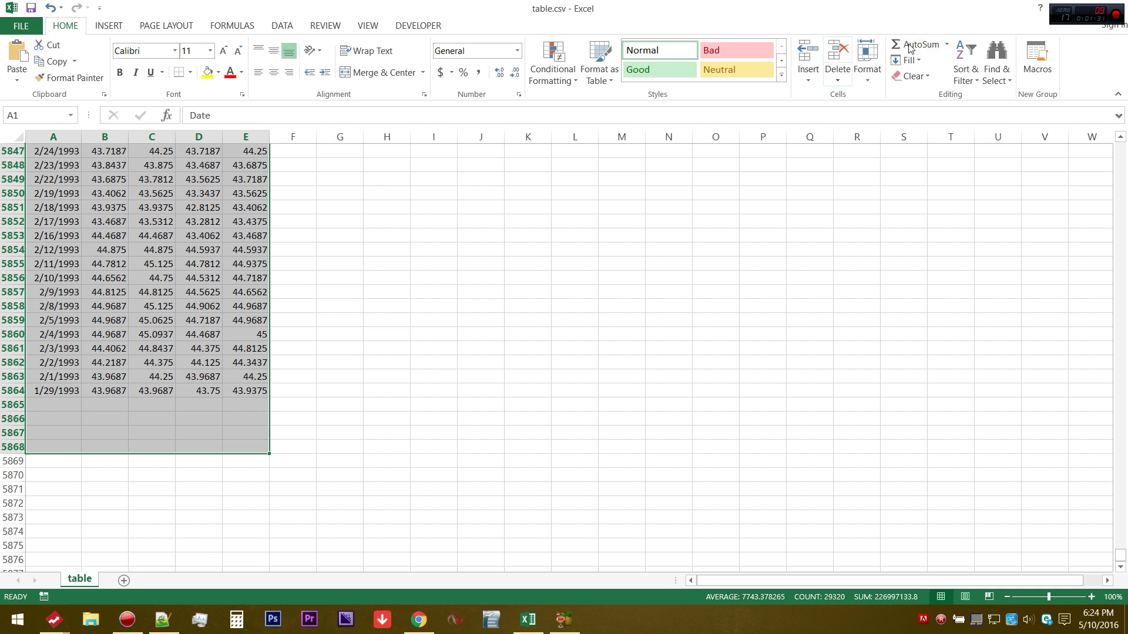
pyautogui.click(963, 59)
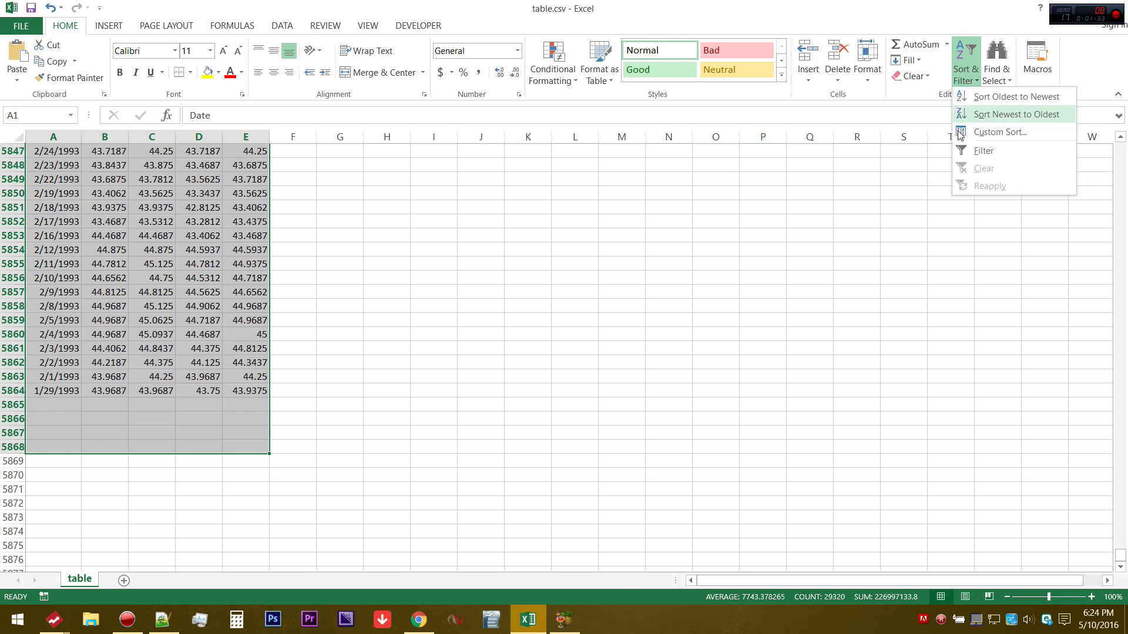
pyautogui.click(999, 130)
pyautogui.click(487, 255)
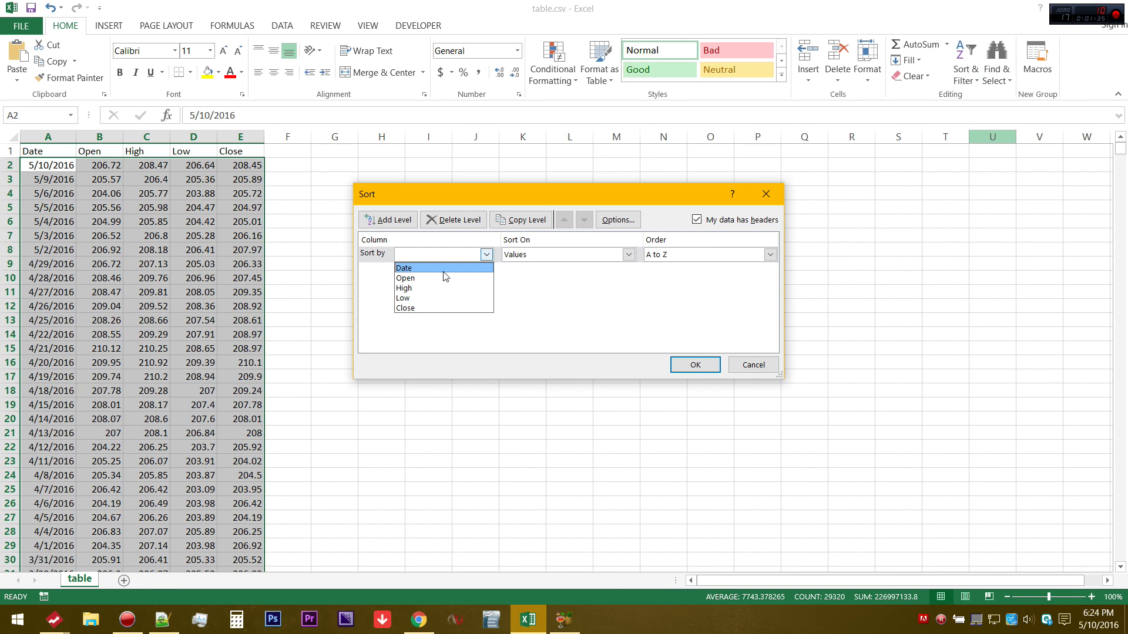
pyautogui.click(423, 266)
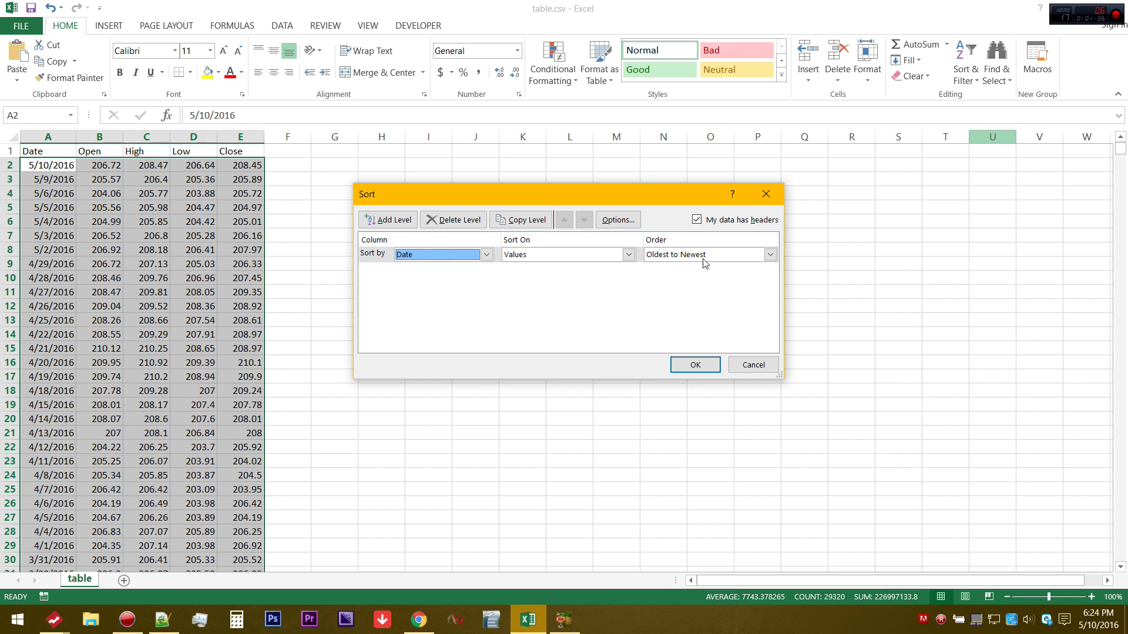
pyautogui.click(695, 365)
pyautogui.click(694, 374)
# Apply the Good cell style to the whole Close column.
pyautogui.click(249, 137)
pyautogui.click(659, 64)
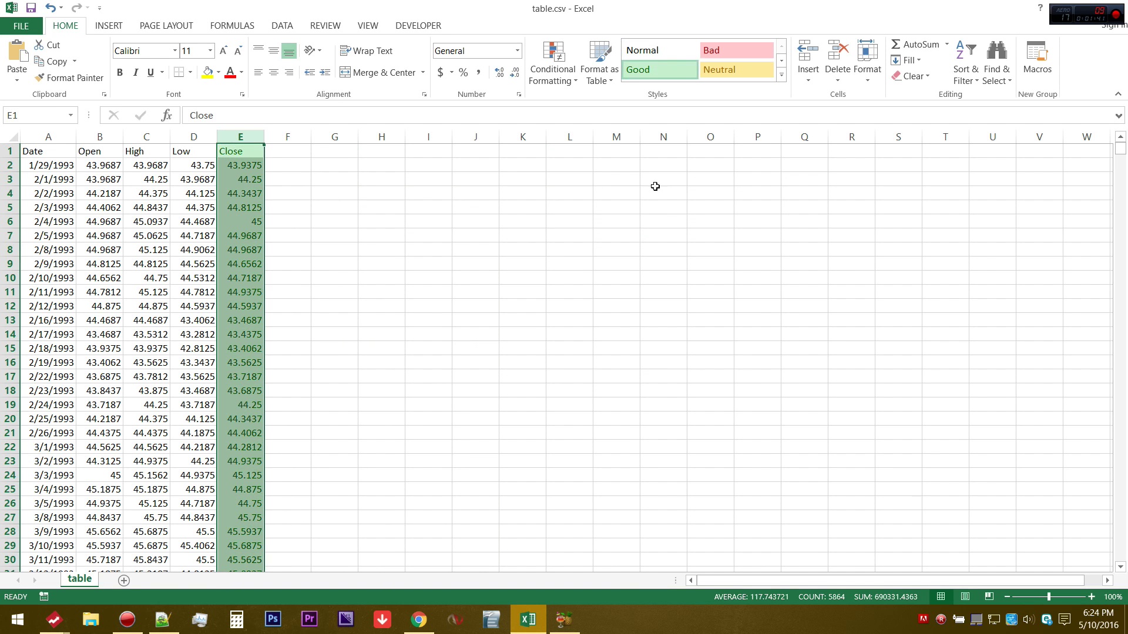
pyautogui.click(664, 207)
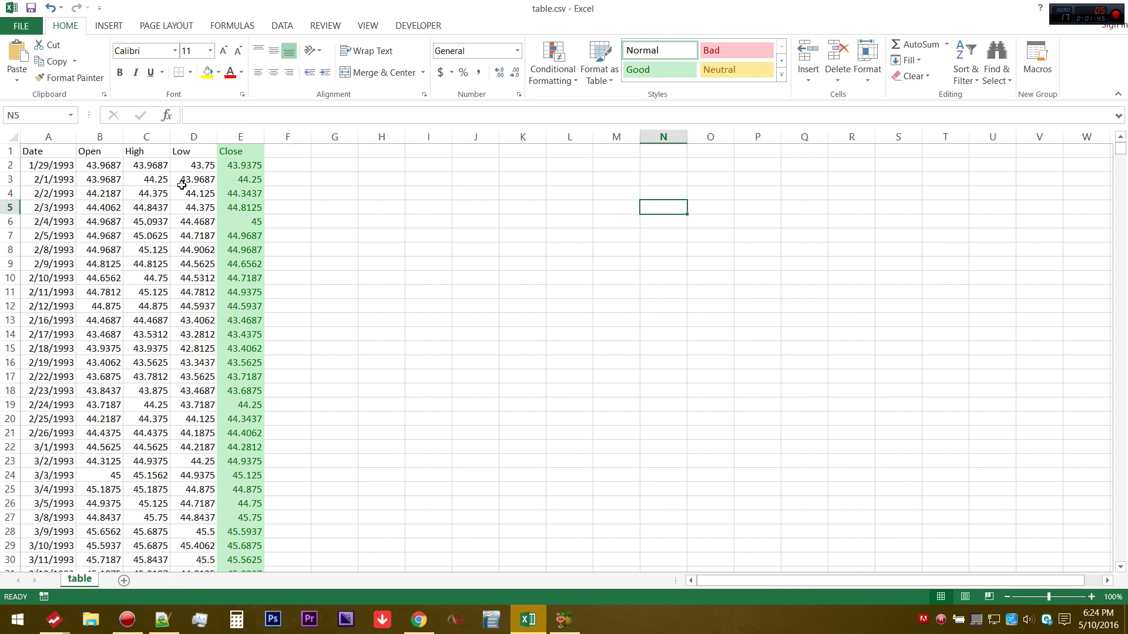
pyautogui.moveTo(97, 137); pyautogui.dragTo(240, 137)
pyautogui.click(361, 209)
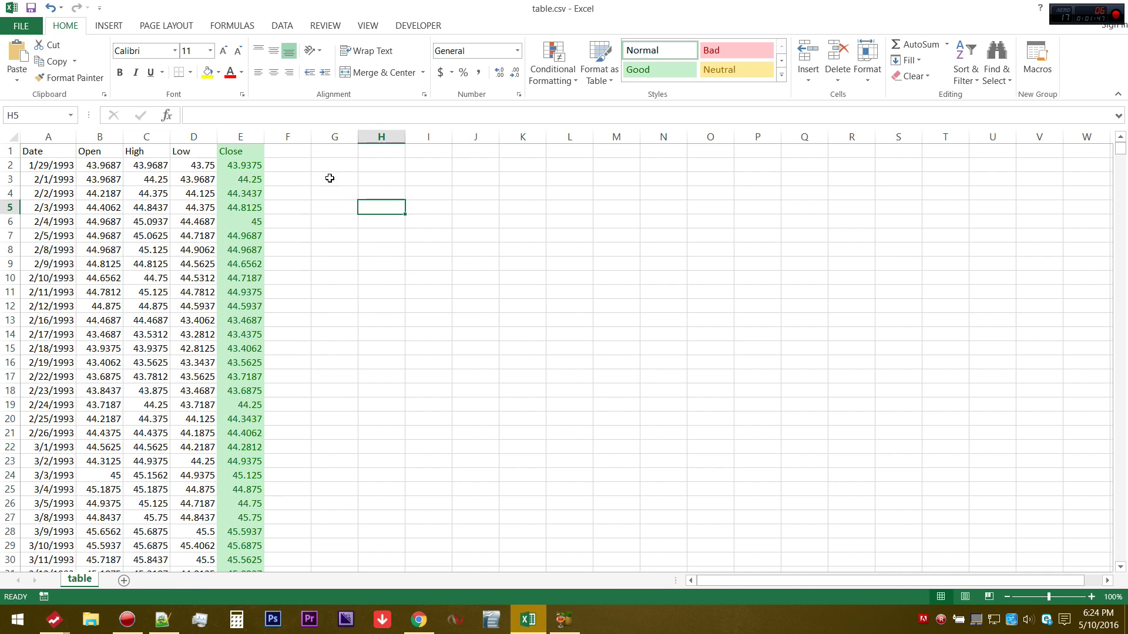
# Enter the MACD periods 12, 26 and 9 in cells K1, L1 and M1.
pyautogui.click(296, 153)
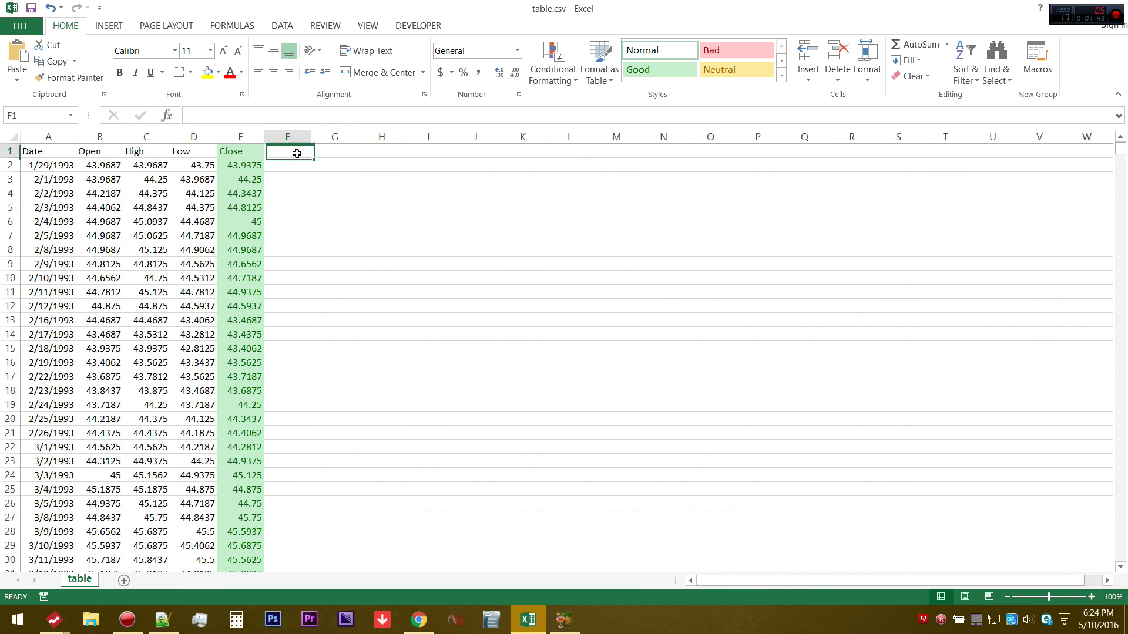
pyautogui.click(558, 153)
pyautogui.click(527, 155)
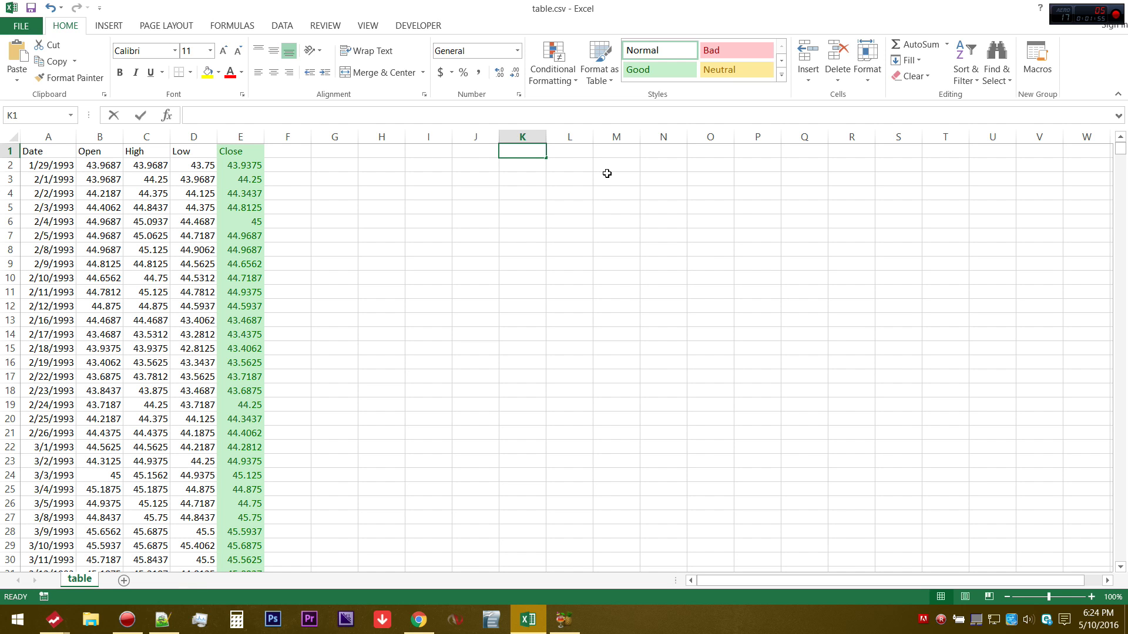
pyautogui.write('12')
pyautogui.press('Tab')
pyautogui.write('26')
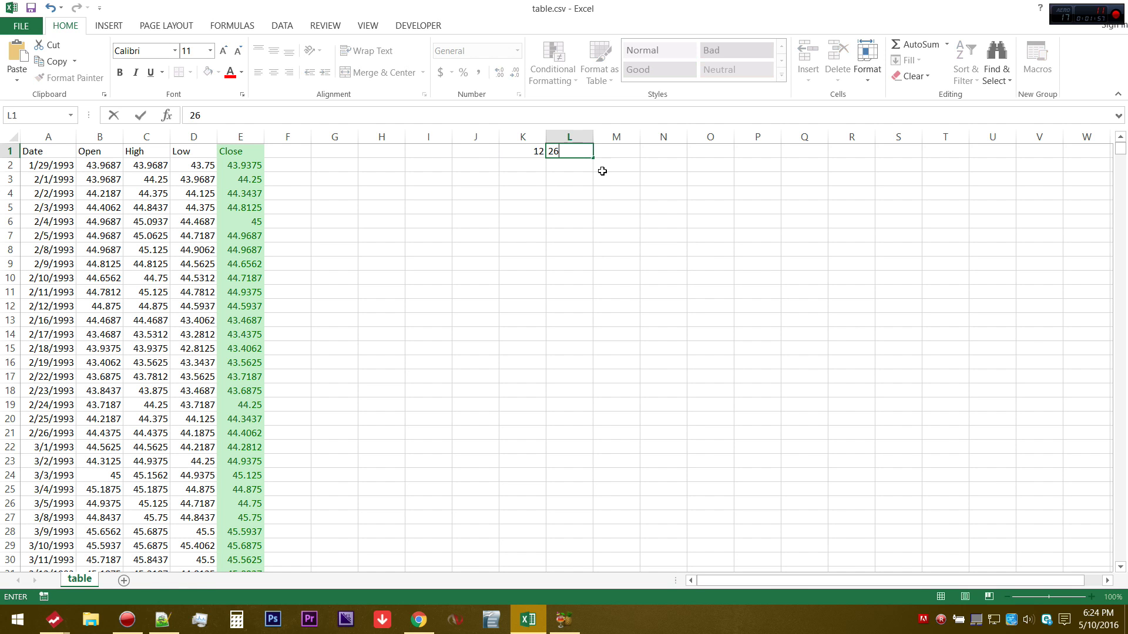
pyautogui.click(566, 164)
pyautogui.click(535, 167)
pyautogui.click(620, 148)
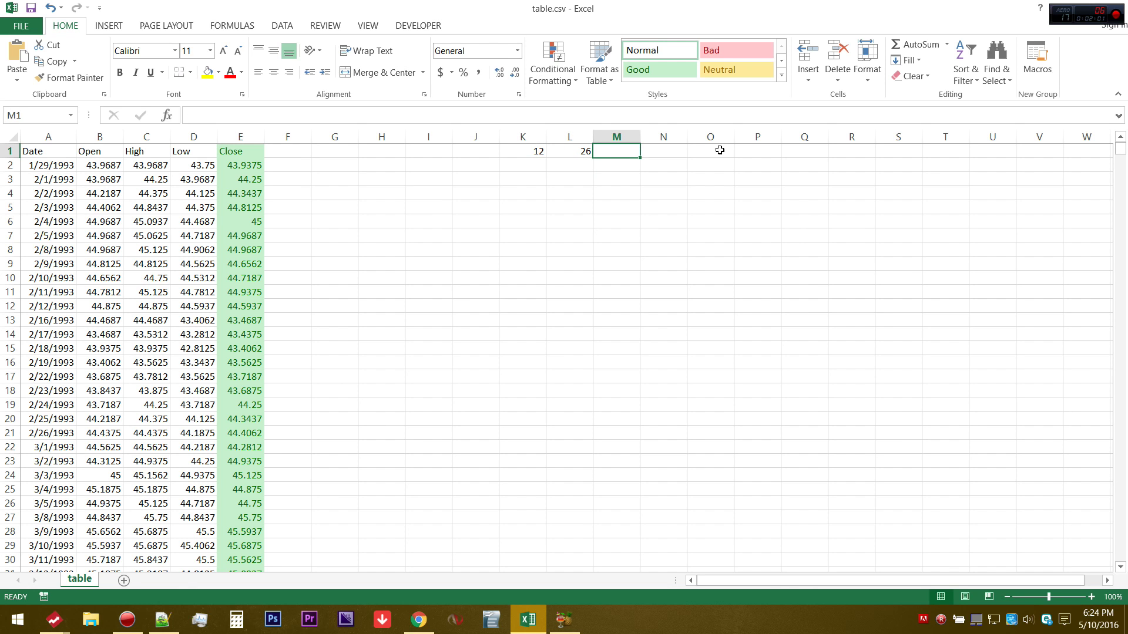
pyautogui.write('9')
pyautogui.press('Return')
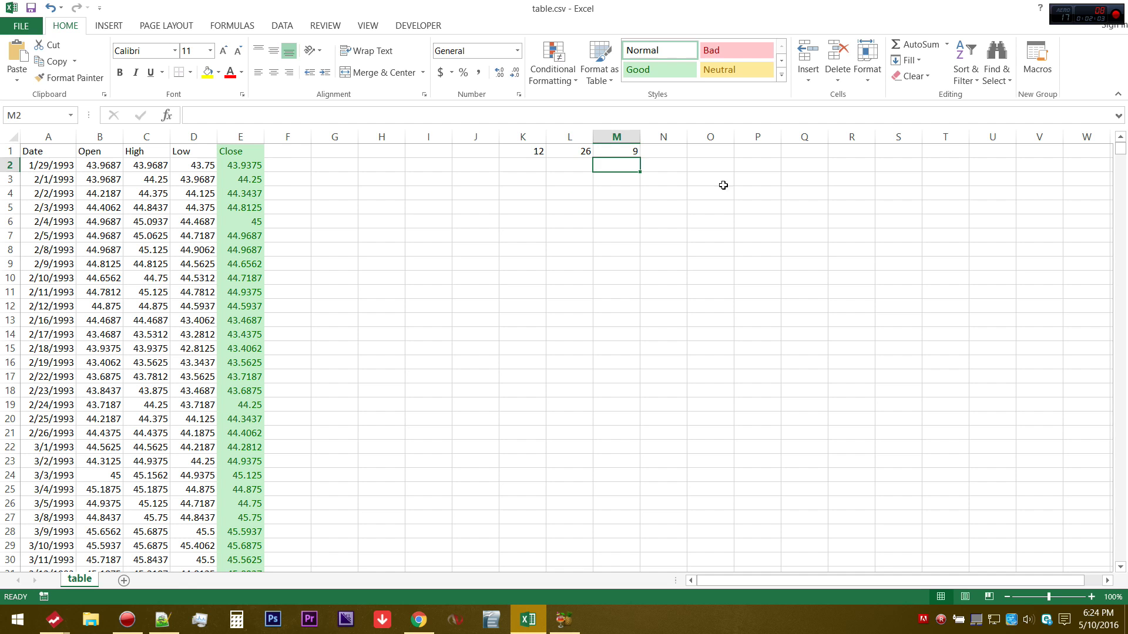
# Enter the smoothing factor formula =2/(K1+1) in cell K2, under the 12 period.
pyautogui.moveTo(550, 166); pyautogui.dragTo(611, 166)
pyautogui.click(522, 166)
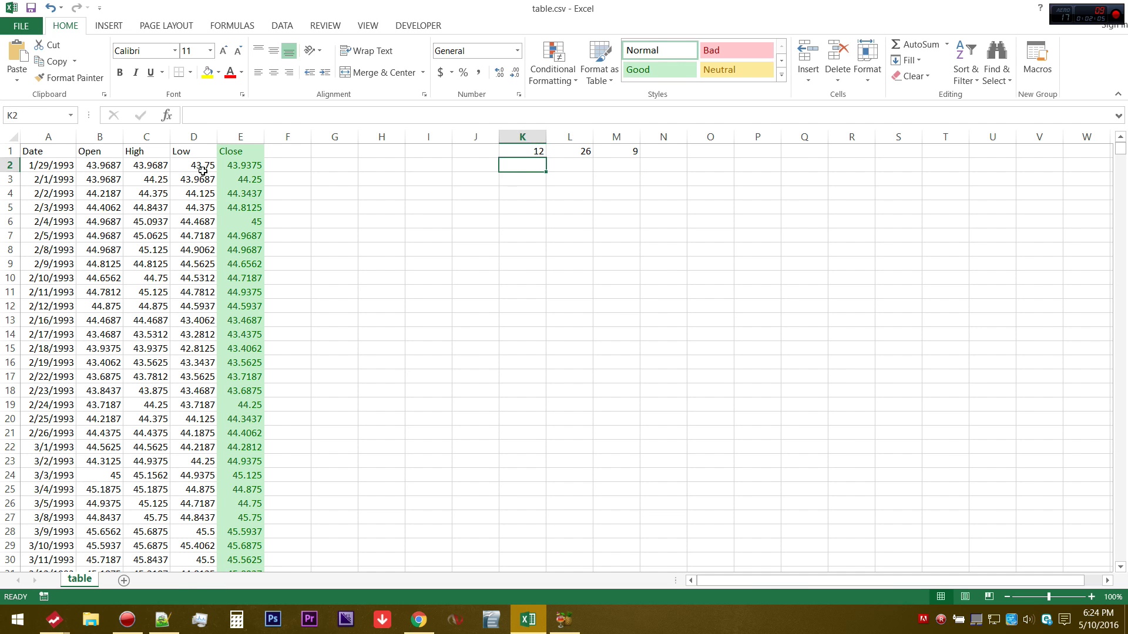
pyautogui.click(237, 136)
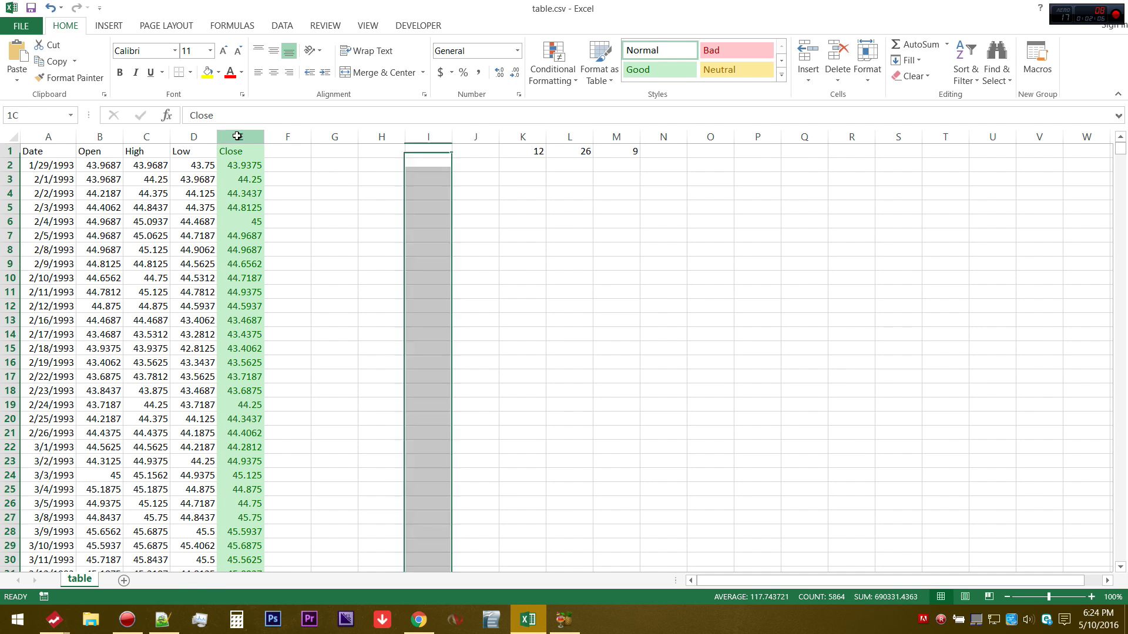
pyautogui.click(536, 169)
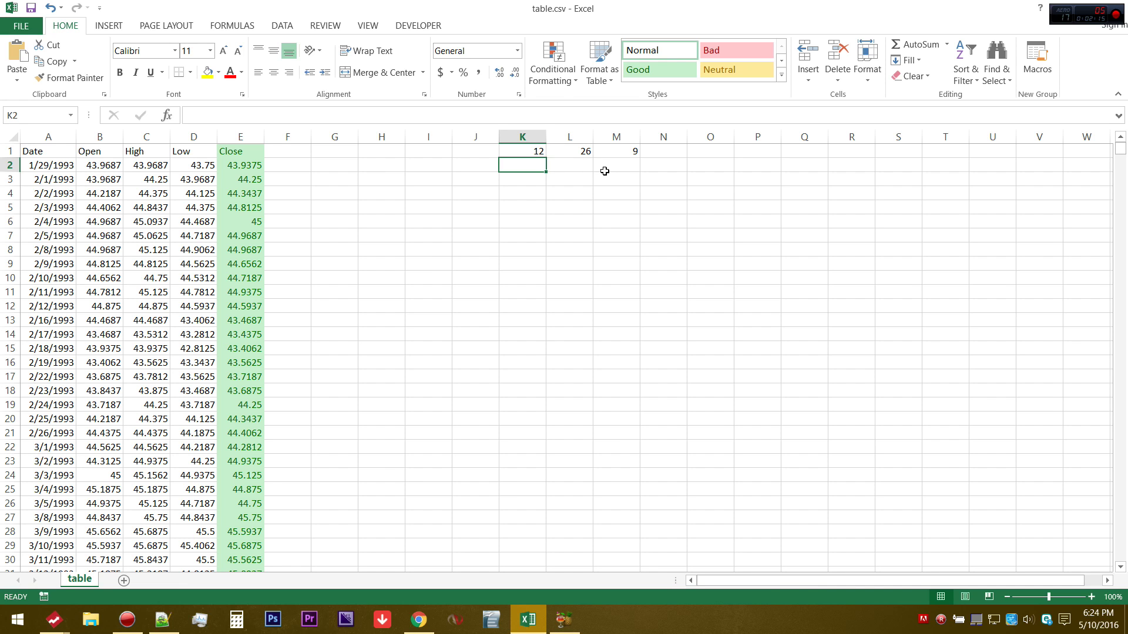
pyautogui.write('=')
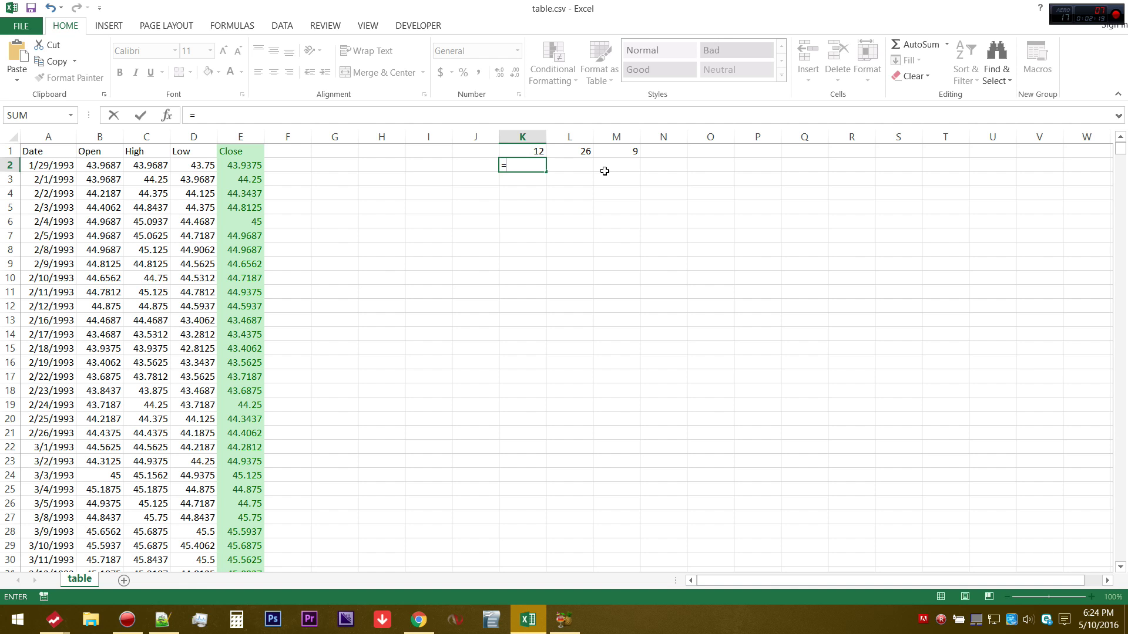
pyautogui.write('2/(k1+1')
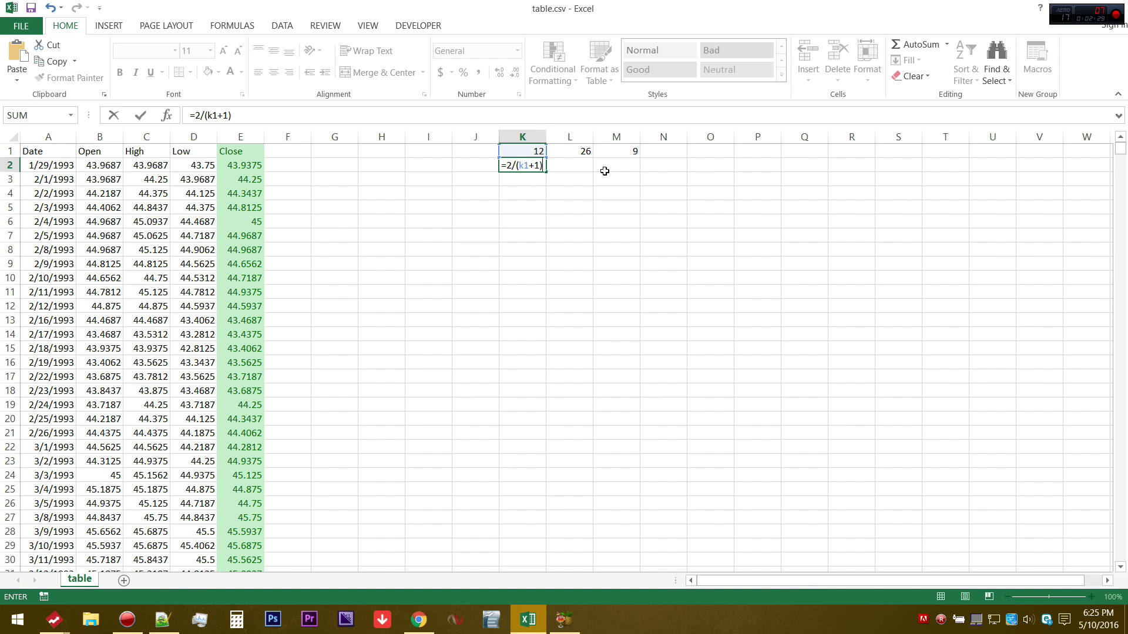
pyautogui.press('Return')
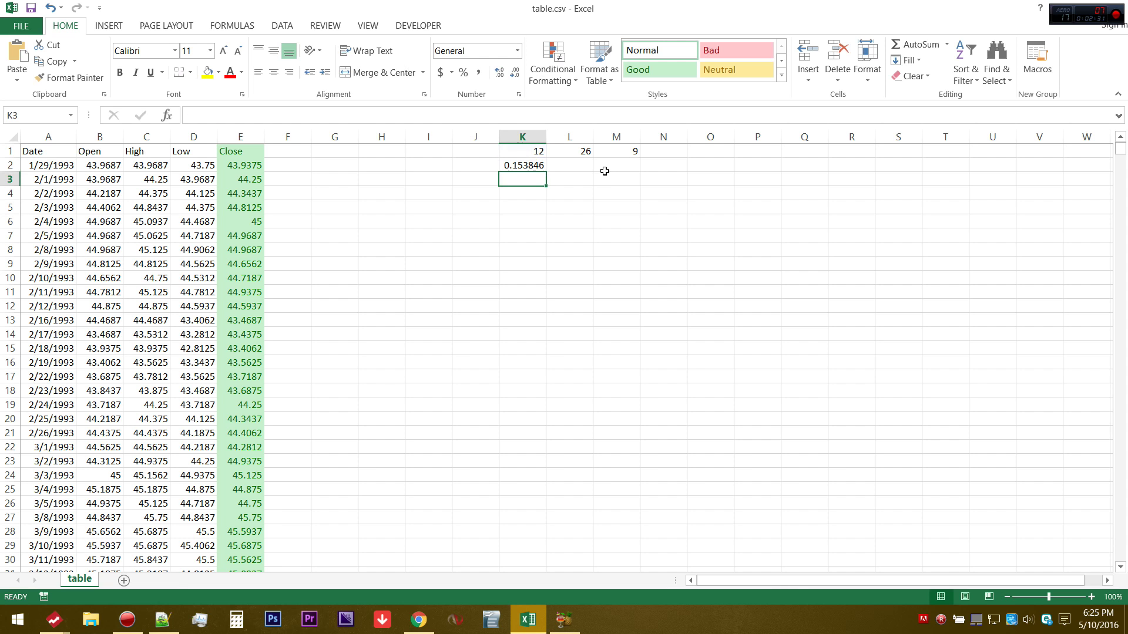
# Copy the smoothing factor formula from K2 across to L2 and M2, then select K2:N2.
pyautogui.click(536, 165)
pyautogui.moveTo(548, 173); pyautogui.dragTo(638, 172)
pyautogui.click(696, 196)
pyautogui.moveTo(522, 165); pyautogui.dragTo(654, 168)
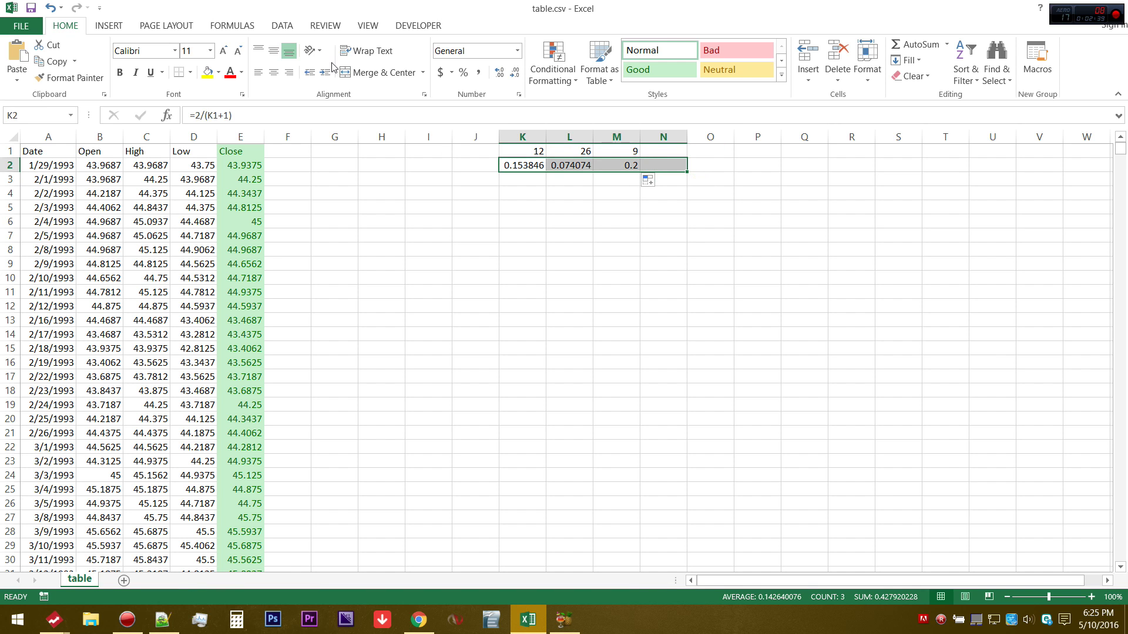
# Format the smoothing factors in K2:N2 as percentages with two decimal places.
pyautogui.click(464, 73)
pyautogui.click(496, 74)
pyautogui.click(497, 73)
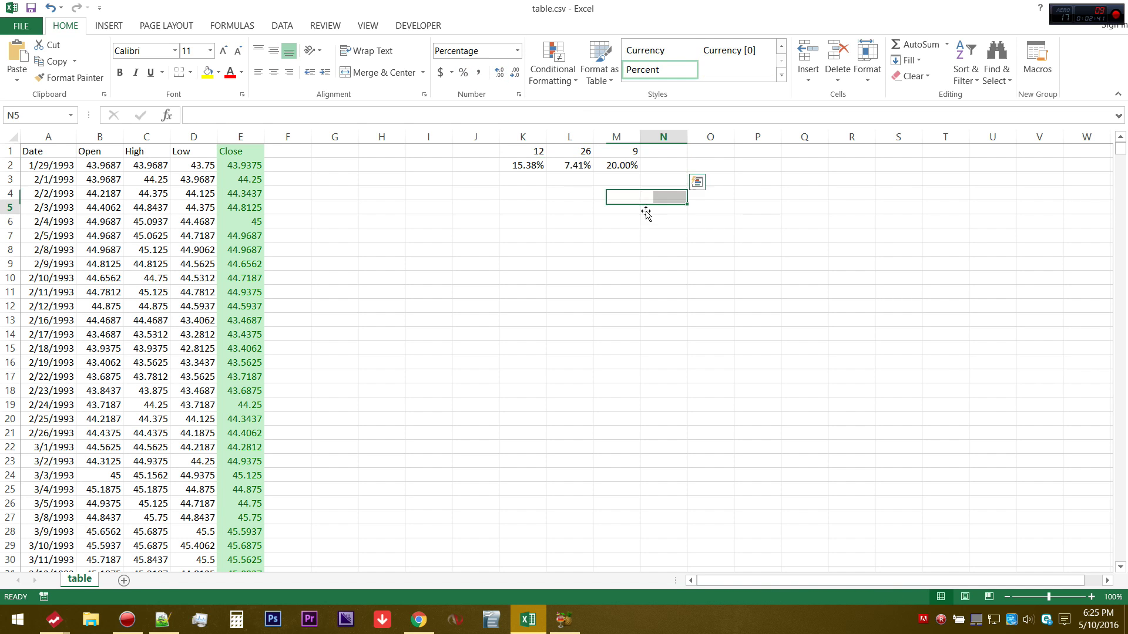
pyautogui.click(644, 210)
# Apply a solid orange accent cell style to the smoothing factors in K2:M2.
pyautogui.moveTo(524, 166); pyautogui.dragTo(615, 166)
pyautogui.click(757, 165)
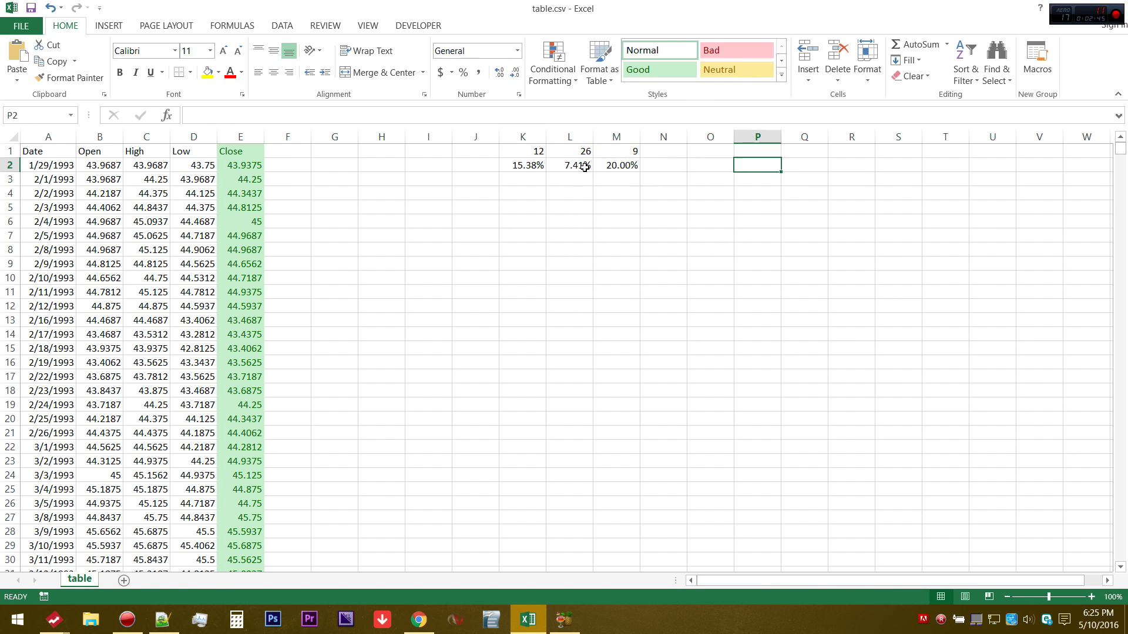
pyautogui.moveTo(525, 165); pyautogui.dragTo(637, 166)
pyautogui.click(783, 44)
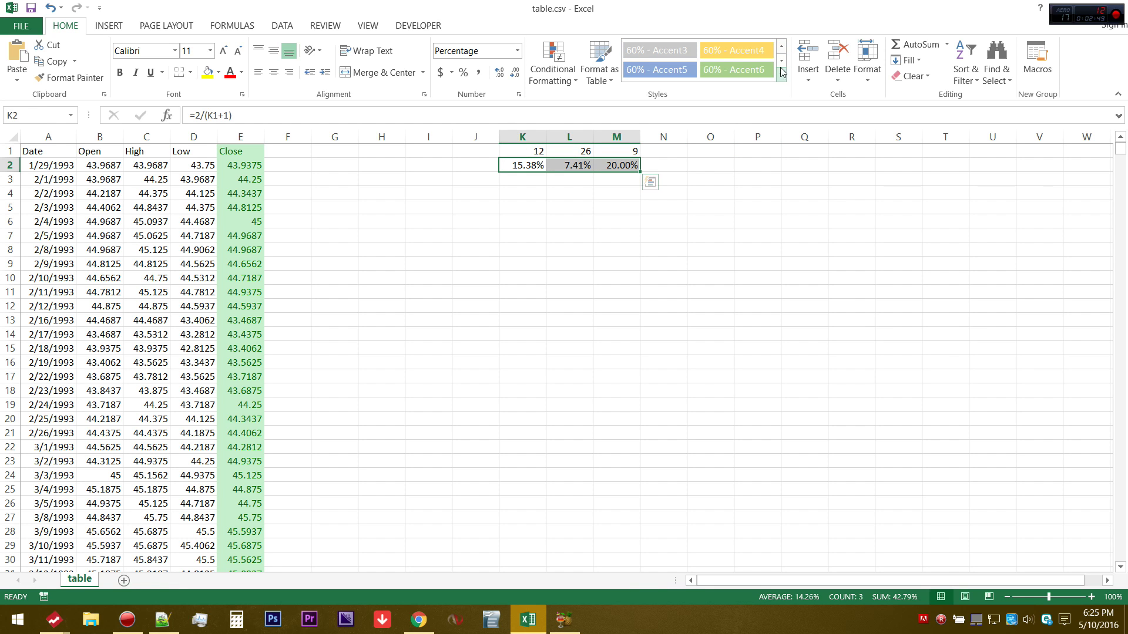
pyautogui.click(782, 60)
pyautogui.click(752, 68)
pyautogui.click(851, 320)
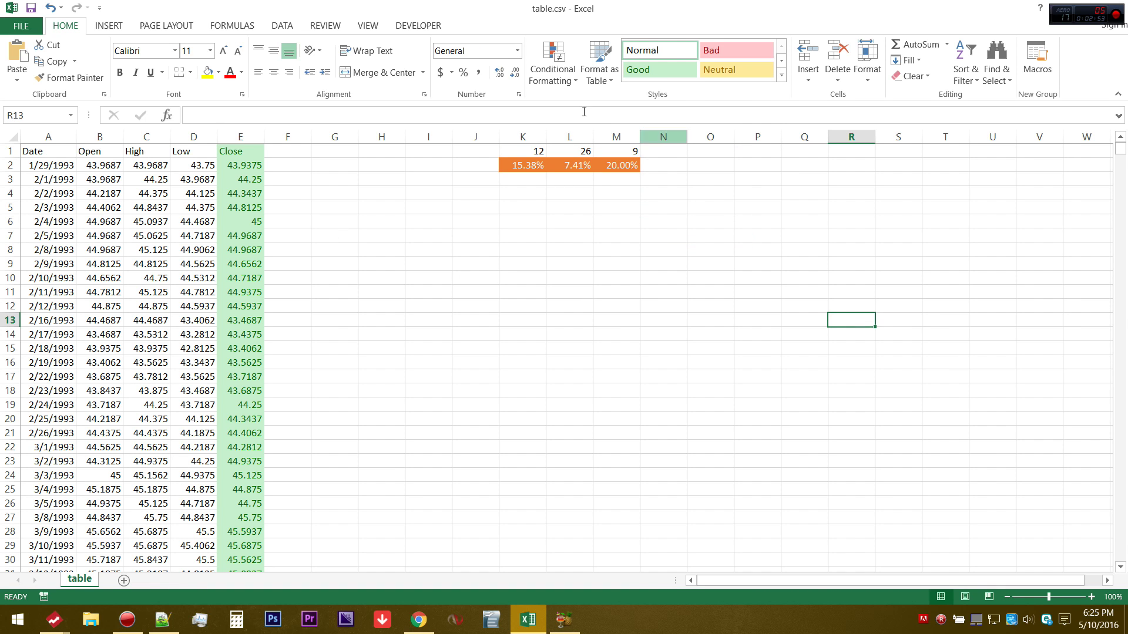
# Enter the column headers 12 EMA in F1 and 26 EMA in G1.
pyautogui.click(290, 152)
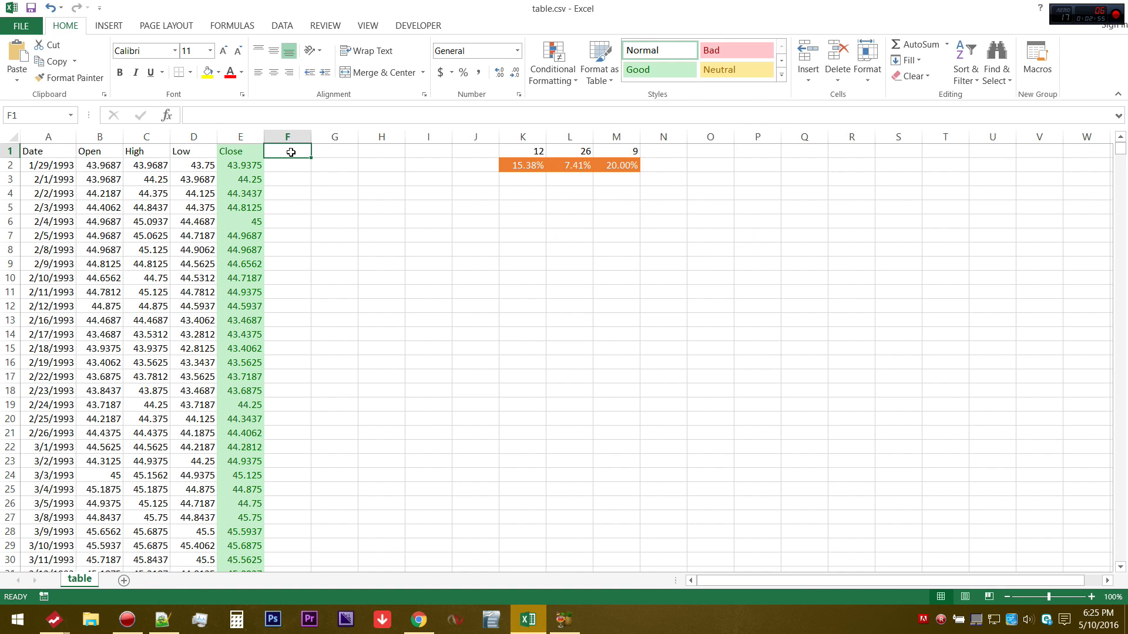
pyautogui.write('12')
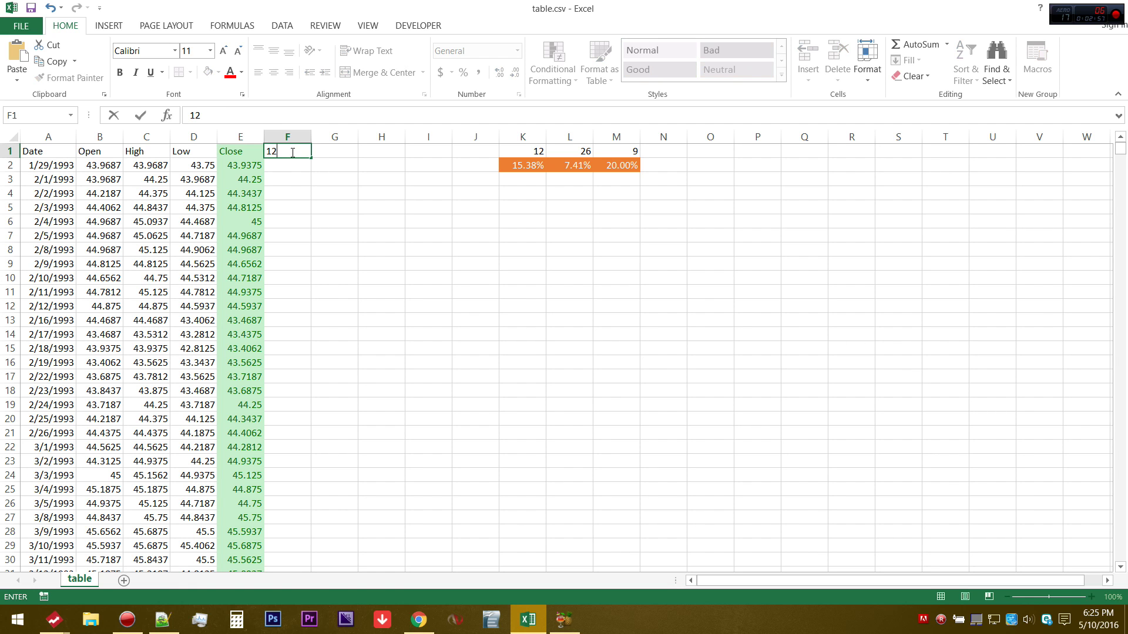
pyautogui.write(' EMA')
pyautogui.click(346, 151)
pyautogui.write('2')
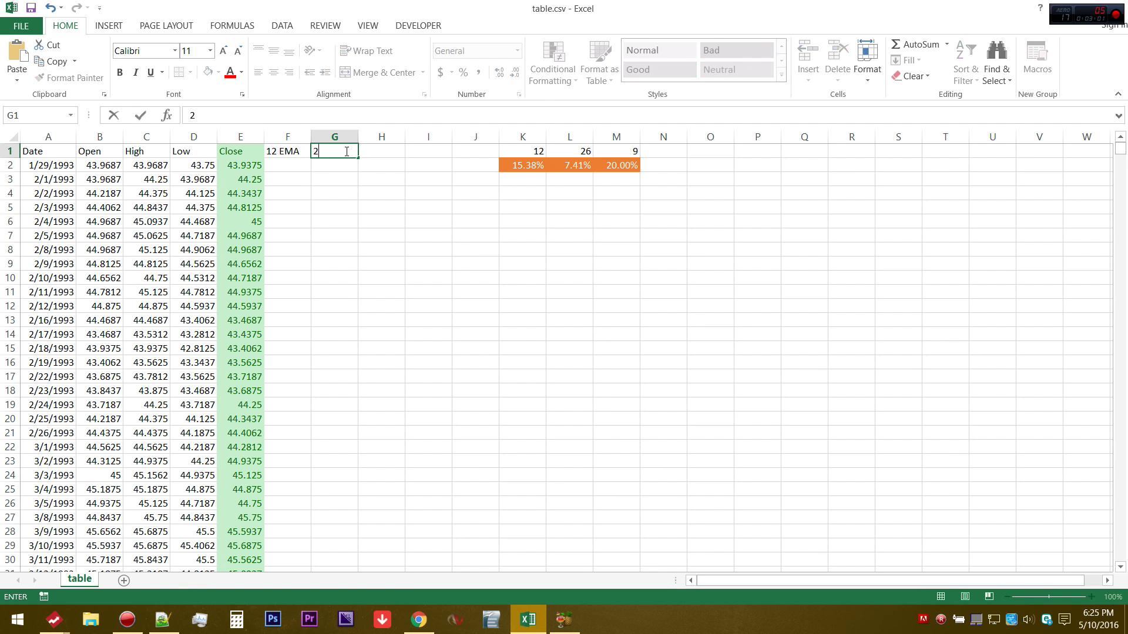
pyautogui.write('6 EMA')
pyautogui.press('Return')
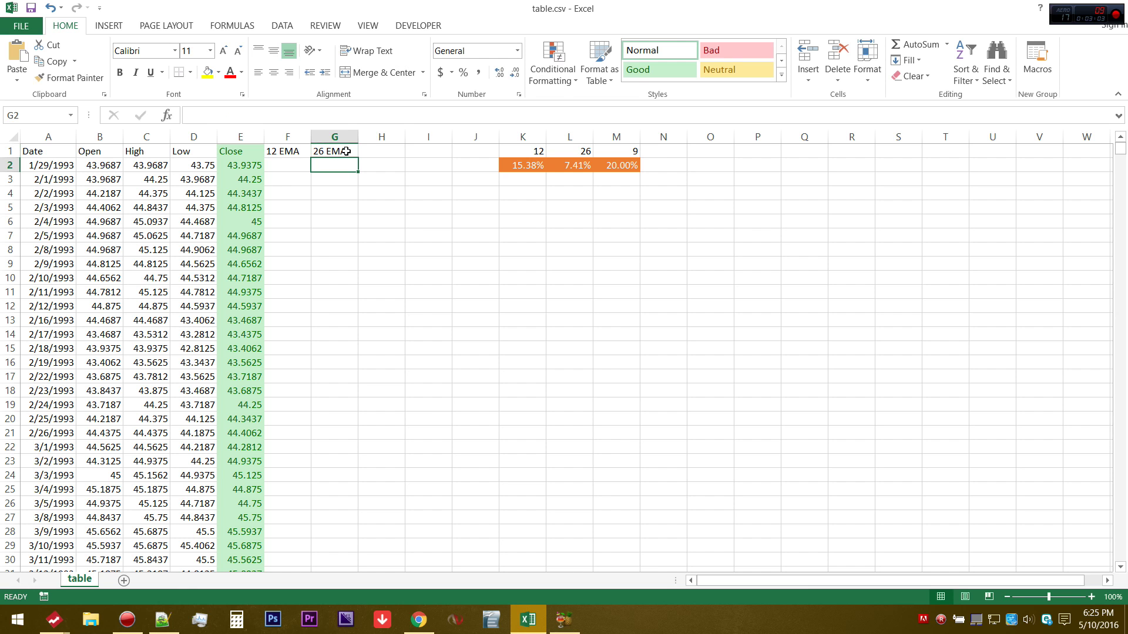
# Enter the column header MACD in cell H1.
pyautogui.click(397, 152)
pyautogui.write('MAC')
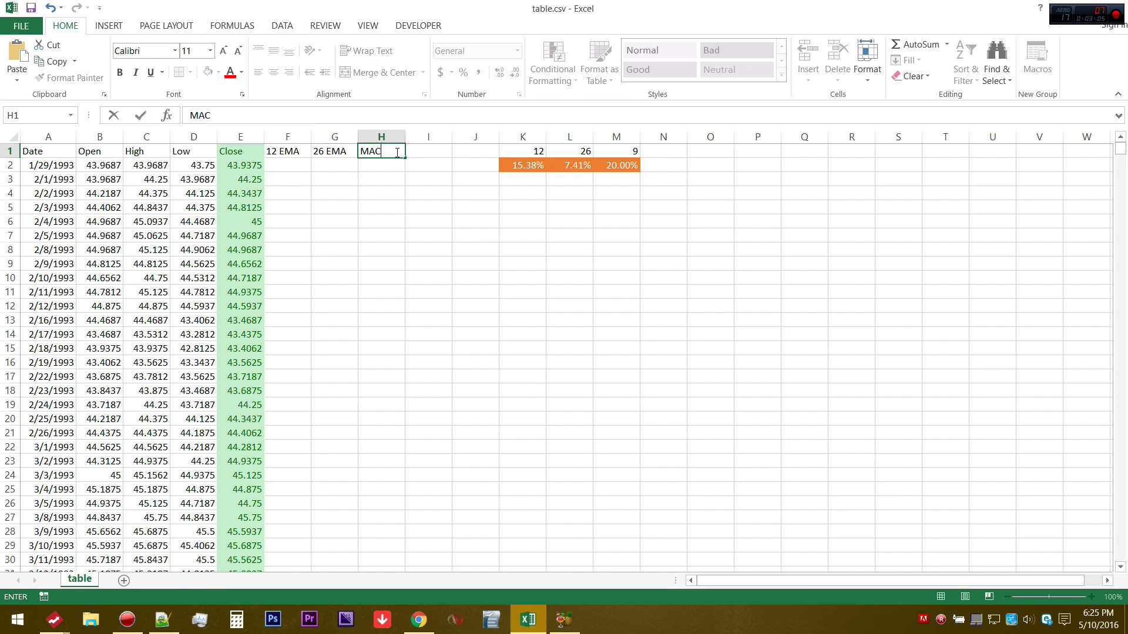
pyautogui.write('D L')
pyautogui.press('BackSpace')
pyautogui.press('BackSpace')
pyautogui.press('Return')
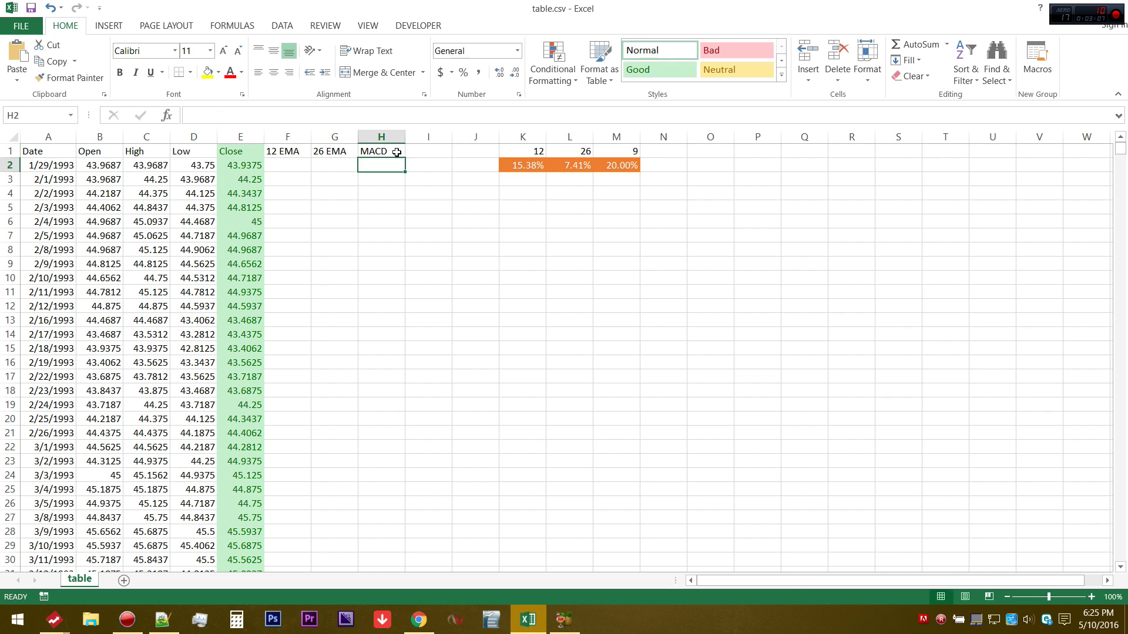
# Enter =AVERAGE(E2:E13) in F13 to seed the 12 EMA with the first 12 closing prices.
pyautogui.click(301, 167)
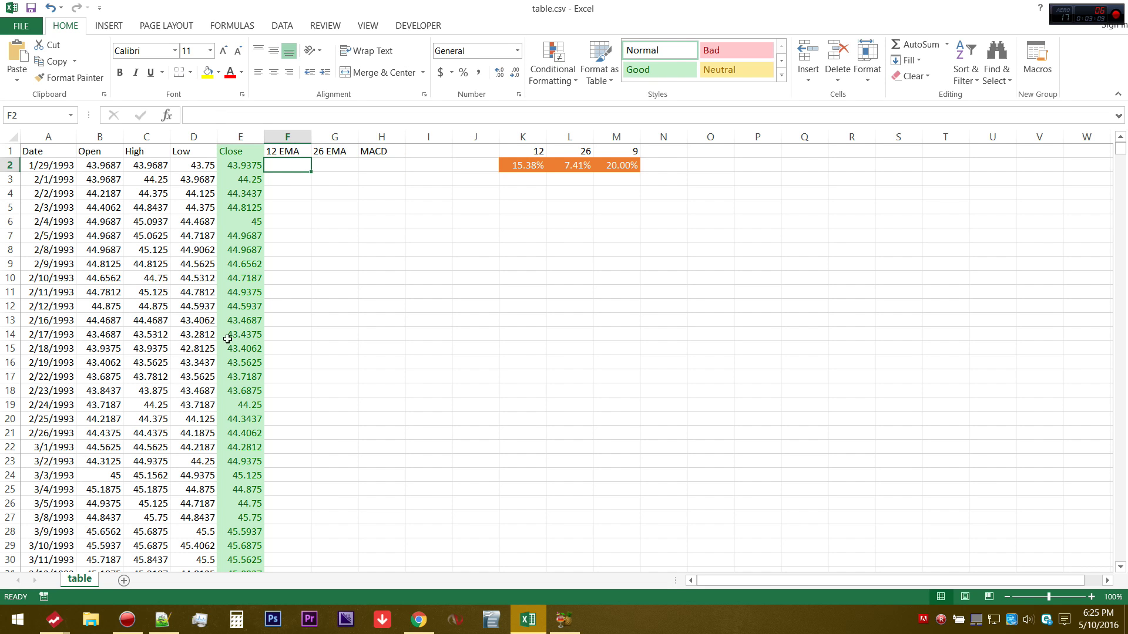
pyautogui.click(11, 320)
pyautogui.click(297, 320)
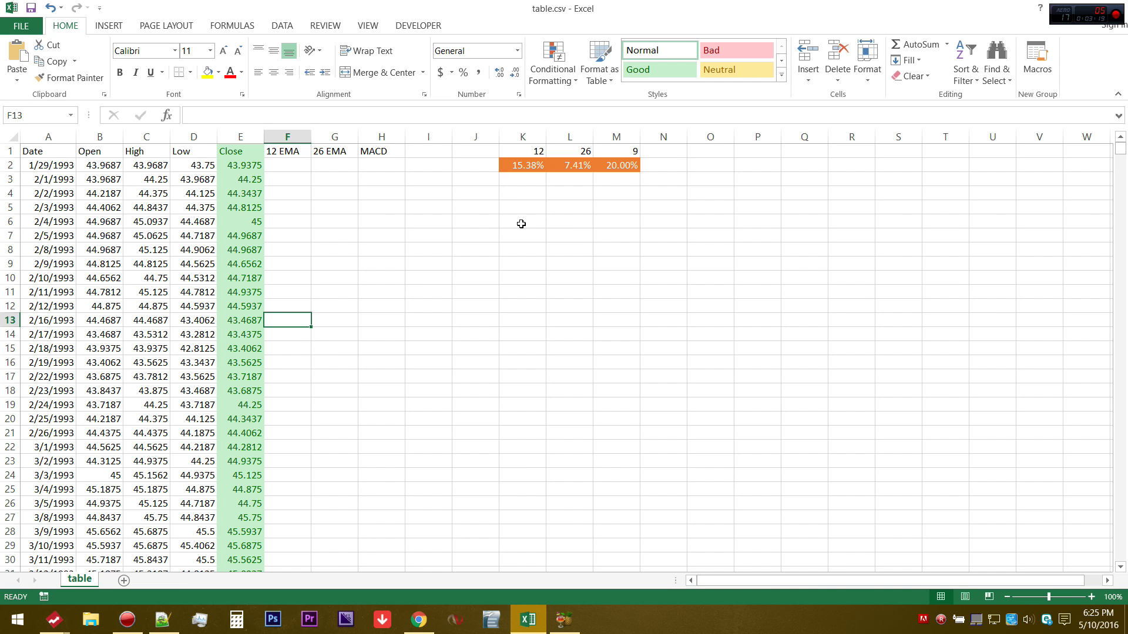
pyautogui.write('=')
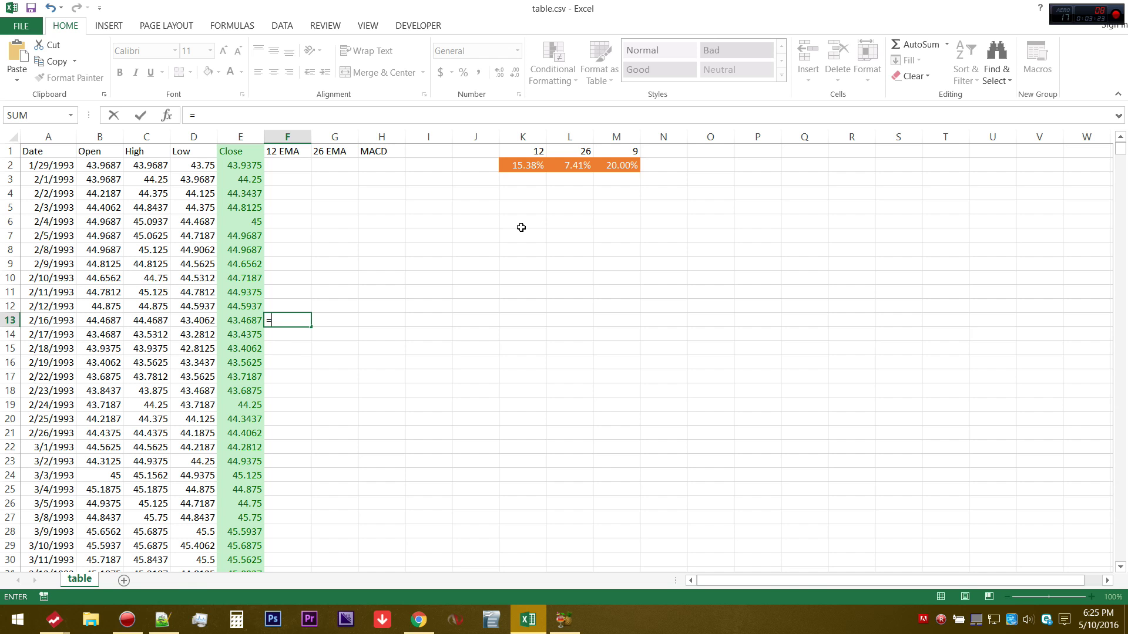
pyautogui.write('aver')
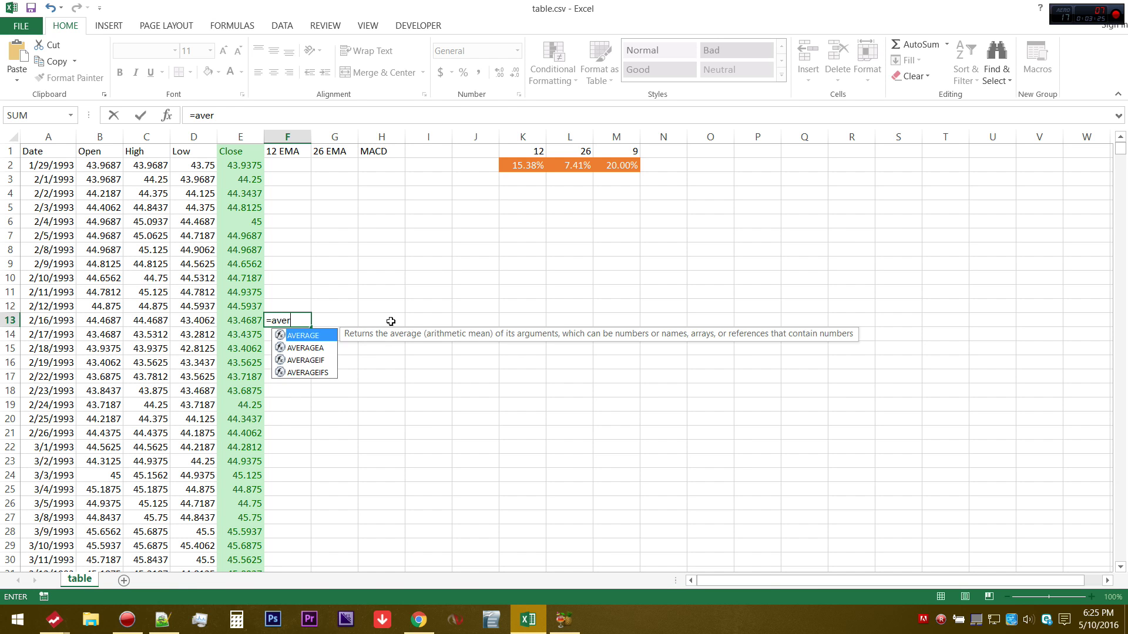
pyautogui.doubleClick(316, 340)
pyautogui.moveTo(240, 320); pyautogui.dragTo(242, 167)
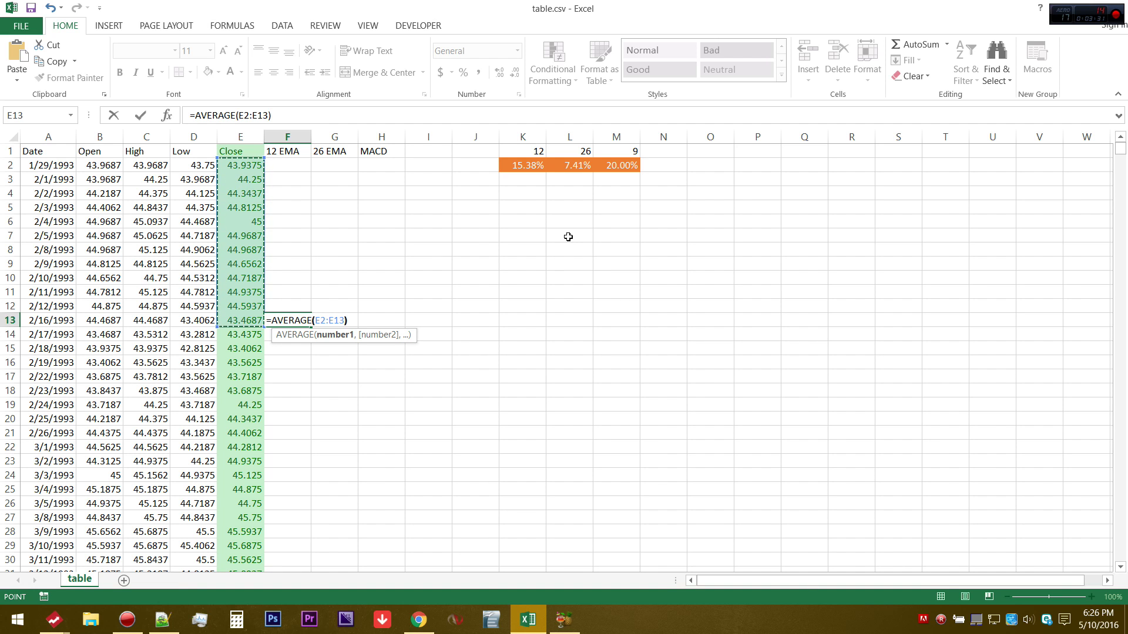
pyautogui.press('Return')
# Enter the 12 EMA formula =(E14-F13)*$K$2+F13 in cell F14.
pyautogui.click(287, 320)
pyautogui.click(283, 333)
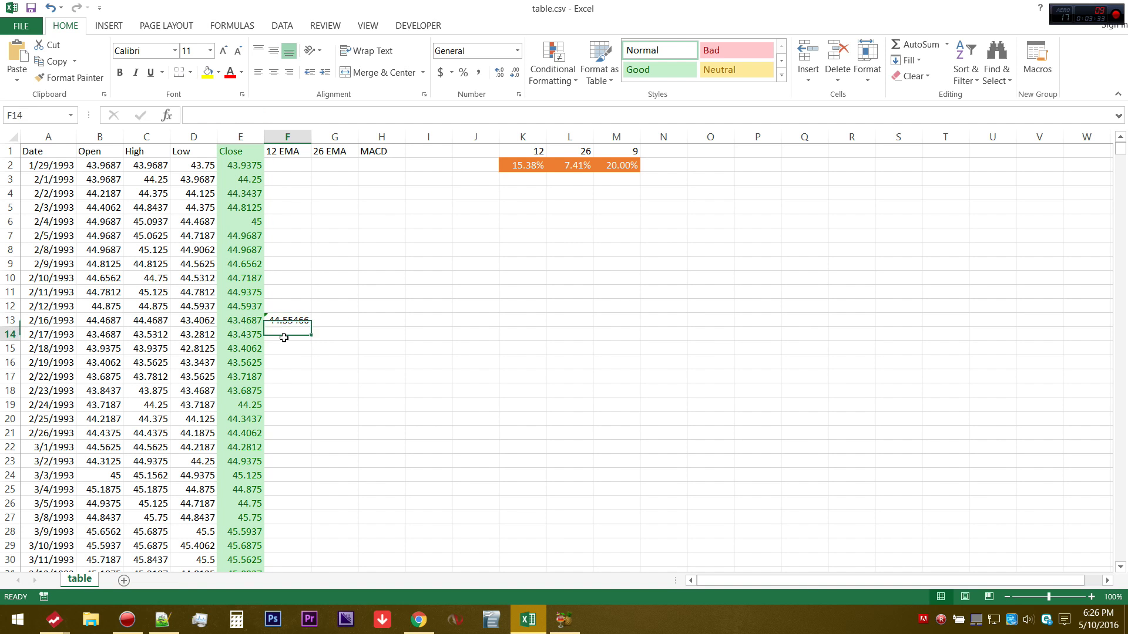
pyautogui.write('=')
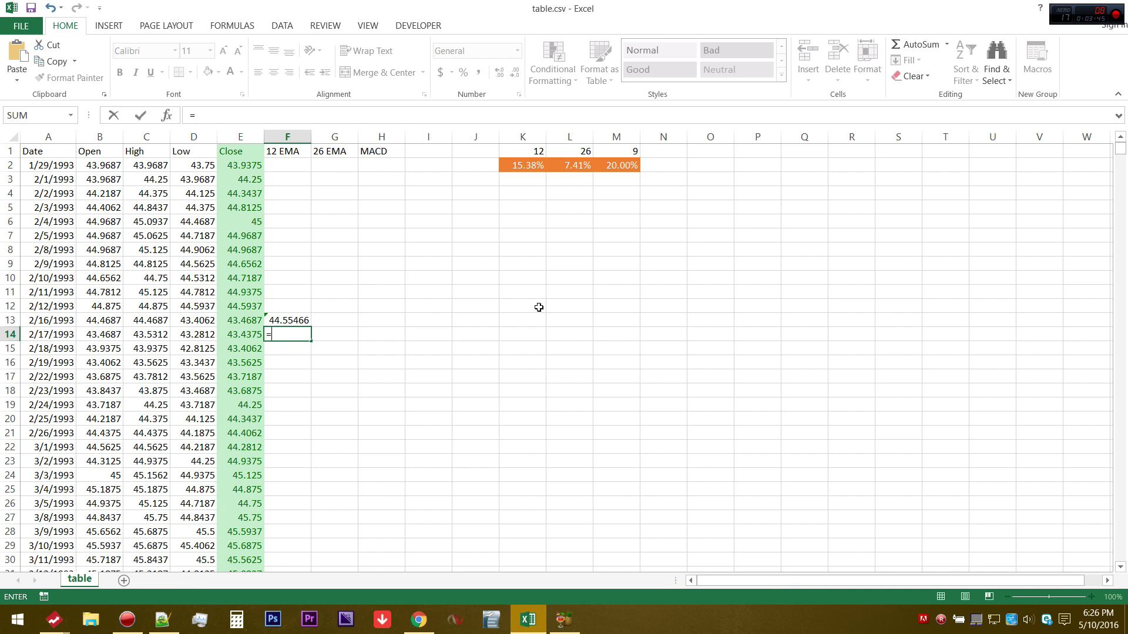
pyautogui.write('(e')
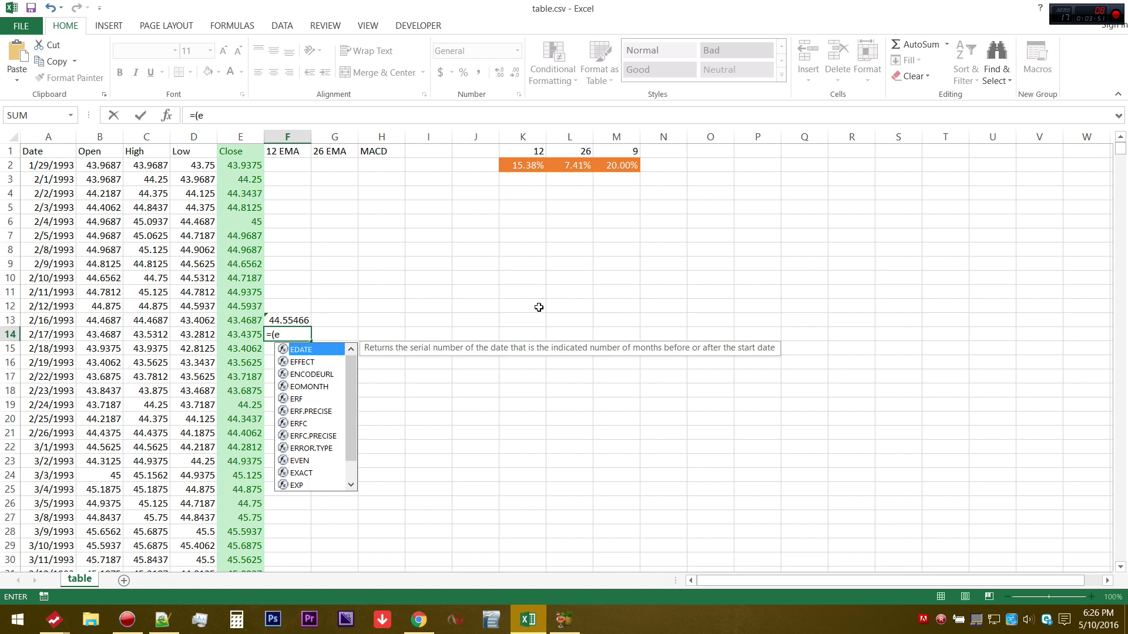
pyautogui.write('14-f')
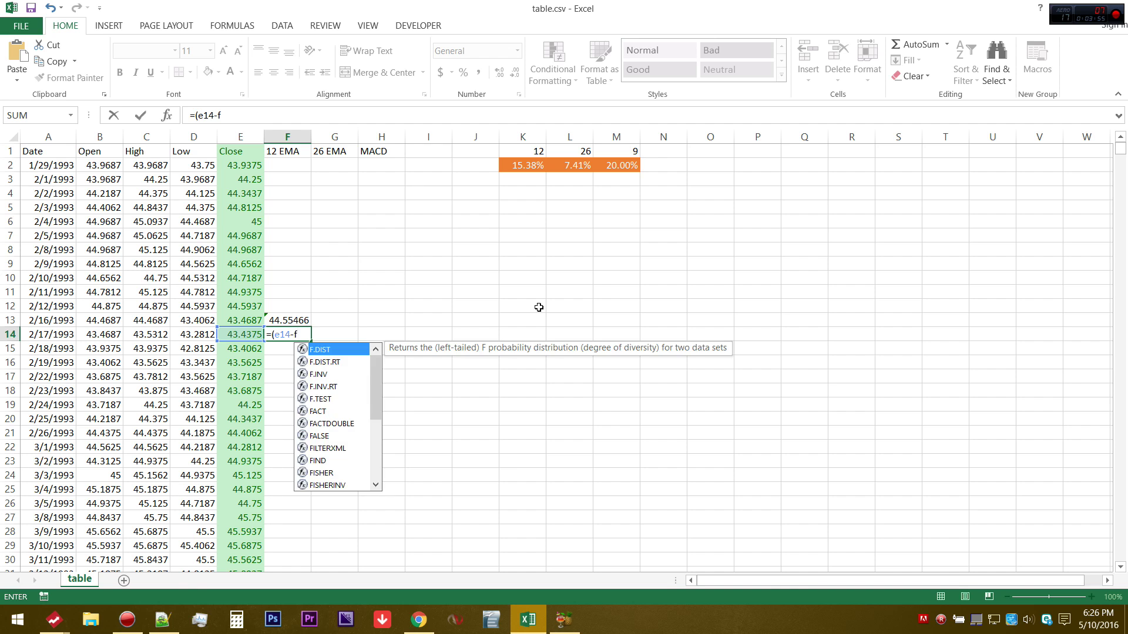
pyautogui.write('13')
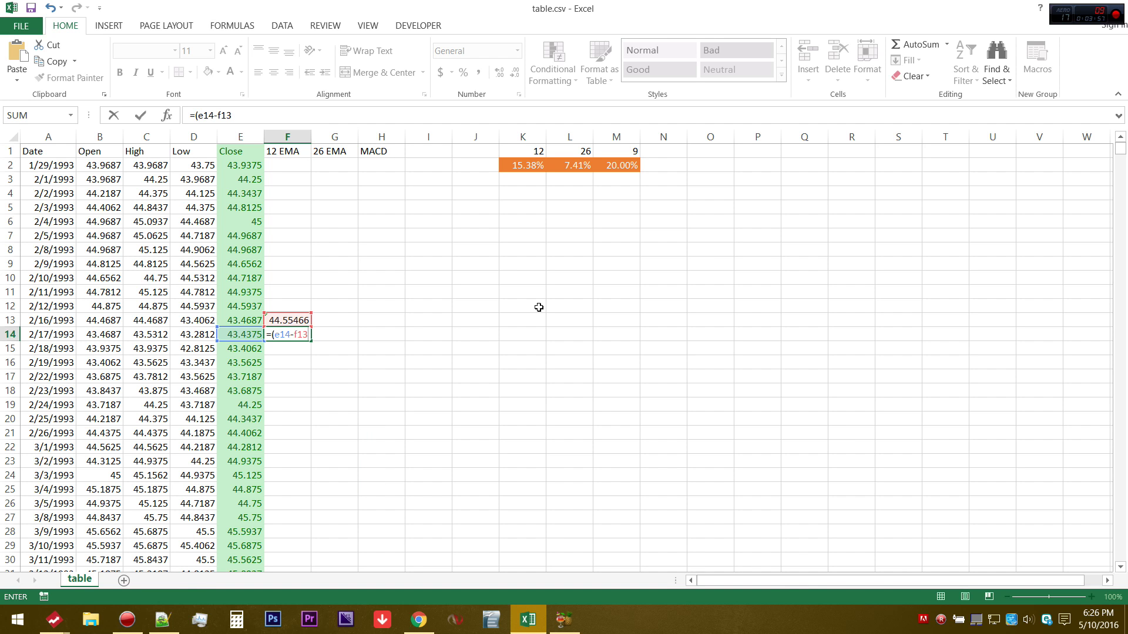
pyautogui.write(')')
pyautogui.write('$k$2+')
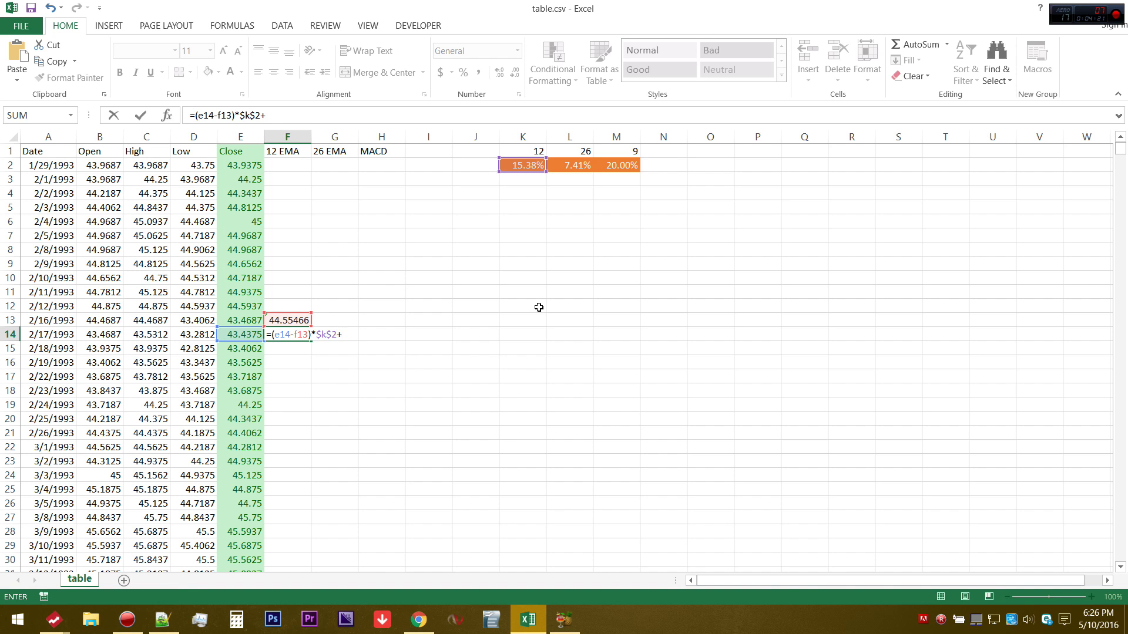
pyautogui.write('f13')
pyautogui.press('Return')
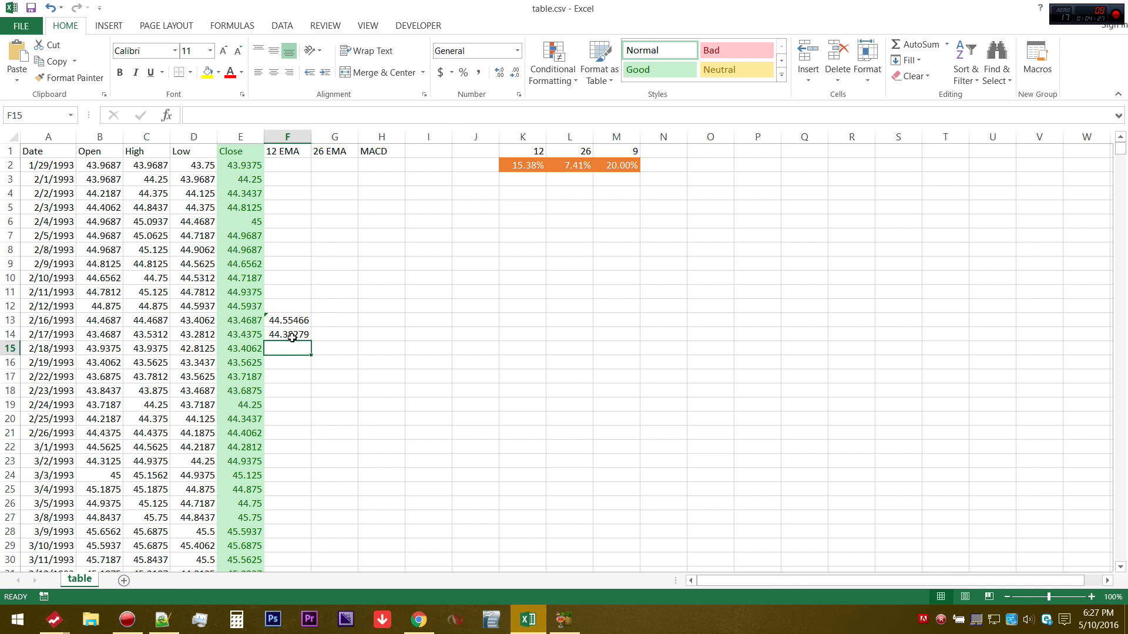
# Fill the 12 EMA formula from F14 down the rest of the data rows.
pyautogui.click(293, 337)
pyautogui.doubleClick(312, 340)
pyautogui.click(445, 375)
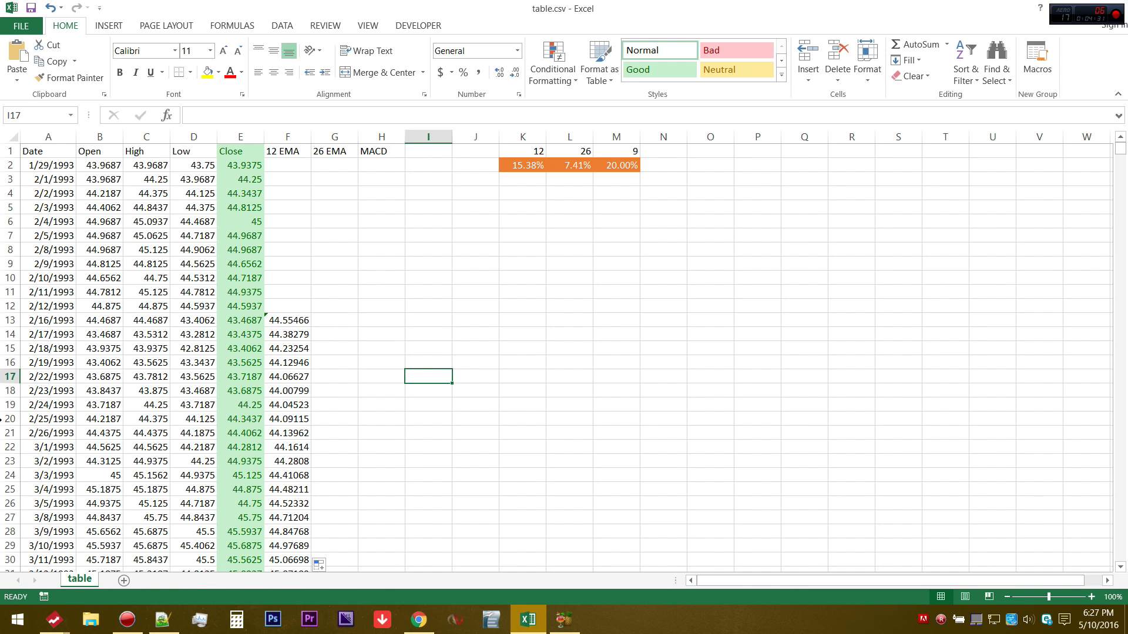
# Enter =AVERAGE(E2:E27) in G27 to seed the 26 EMA with the first 26 closing prices.
pyautogui.click(10, 517)
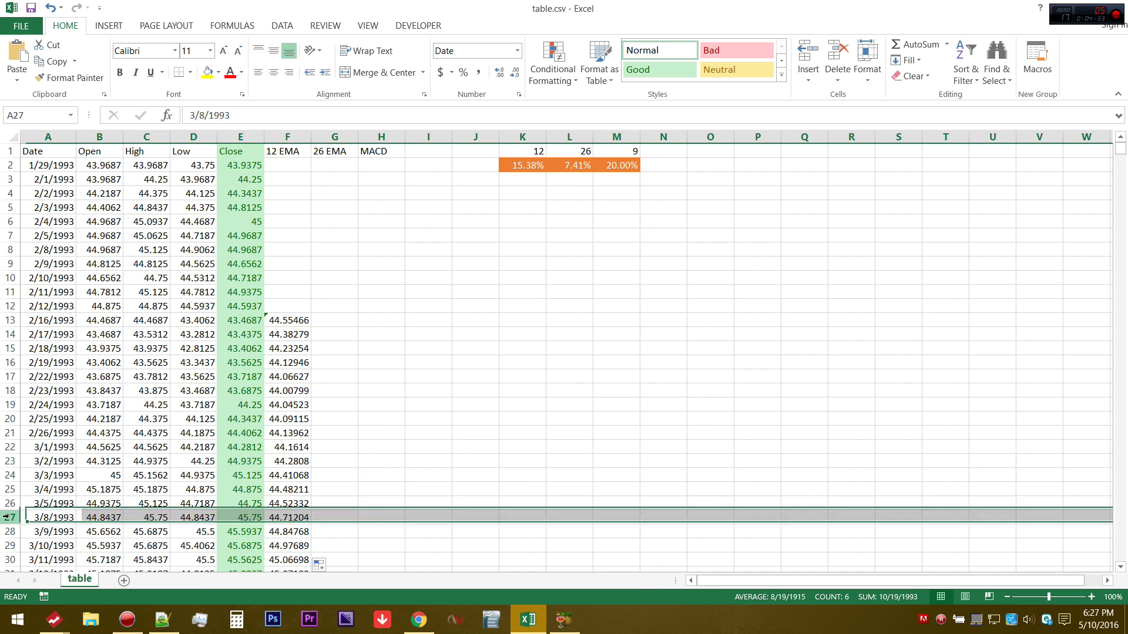
pyautogui.click(341, 515)
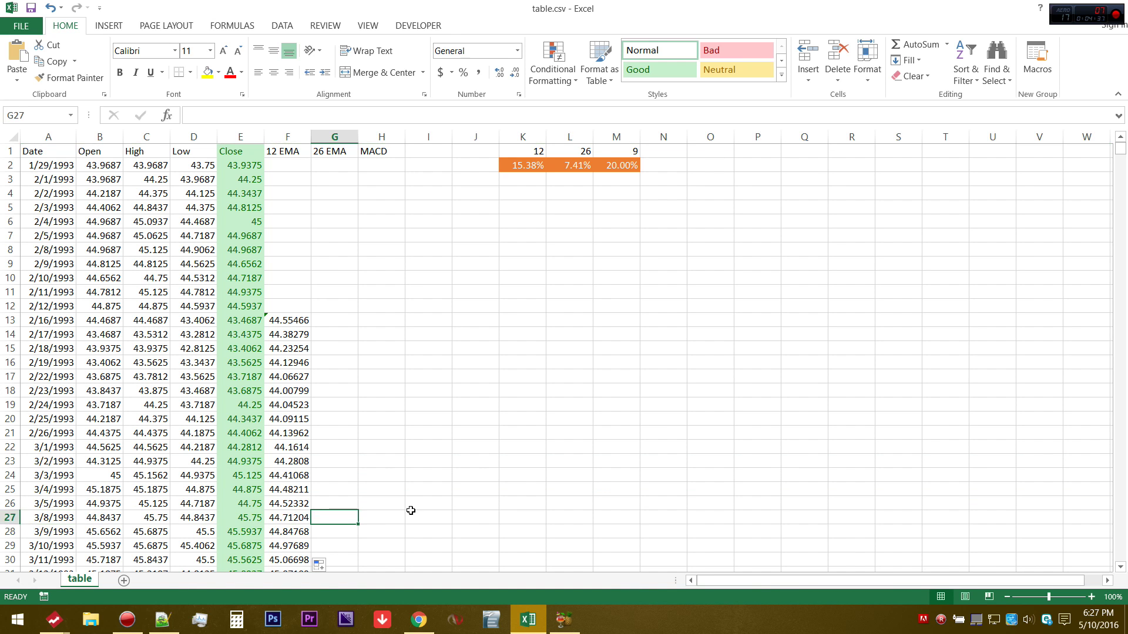
pyautogui.scroll(-2, 410, 511)
pyautogui.scroll(2, 410, 510)
pyautogui.write('=aver')
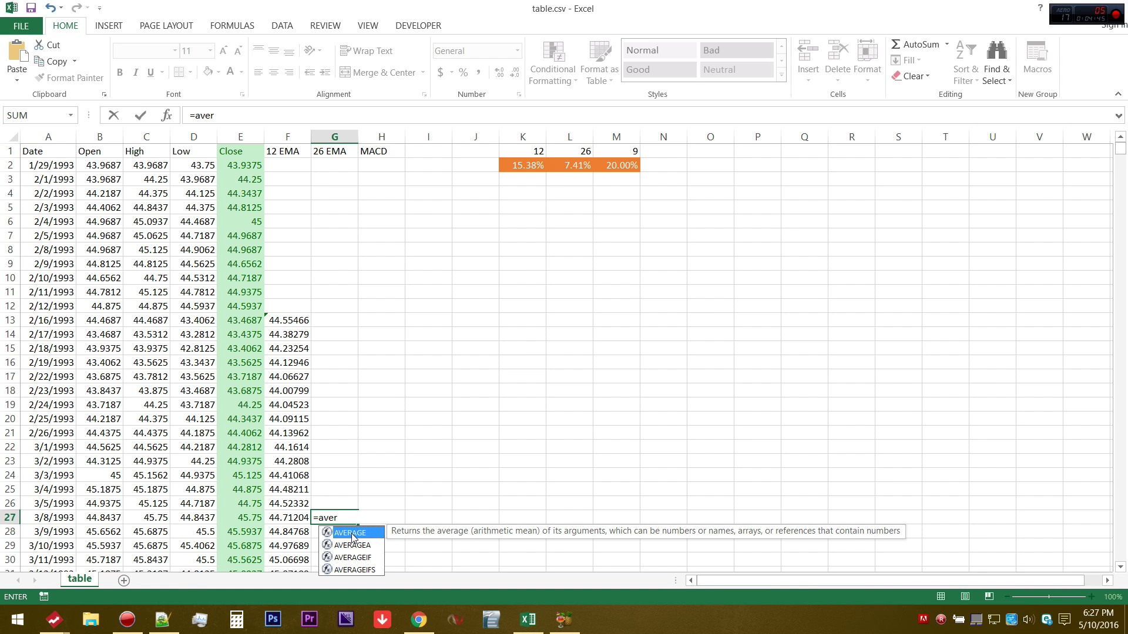
pyautogui.doubleClick(352, 533)
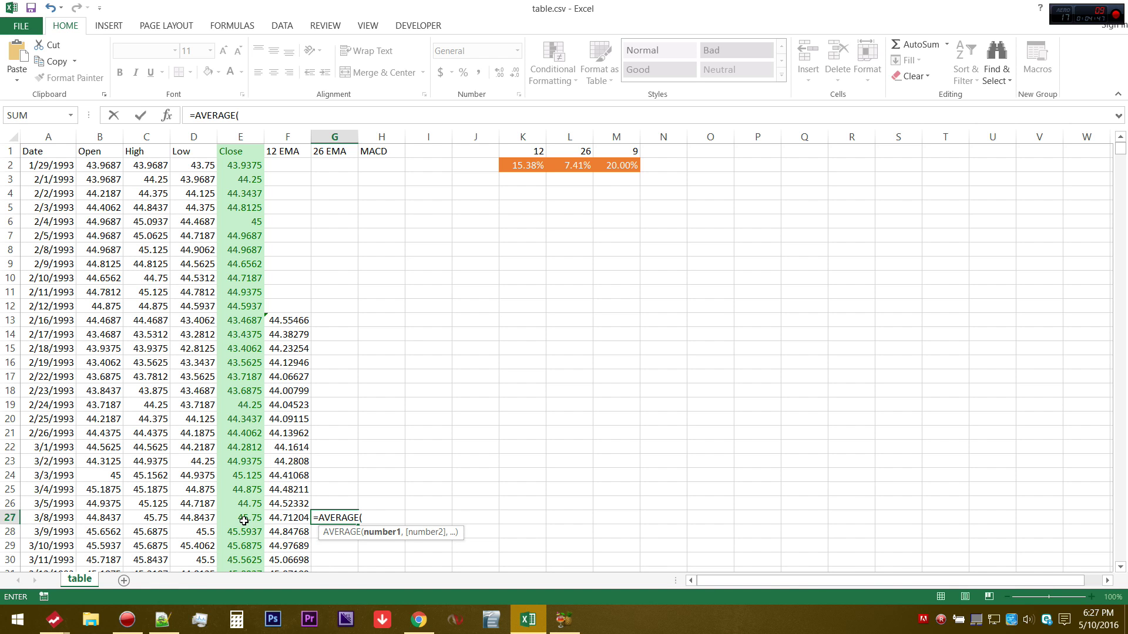
pyautogui.moveTo(244, 520); pyautogui.dragTo(238, 167)
pyautogui.write(')')
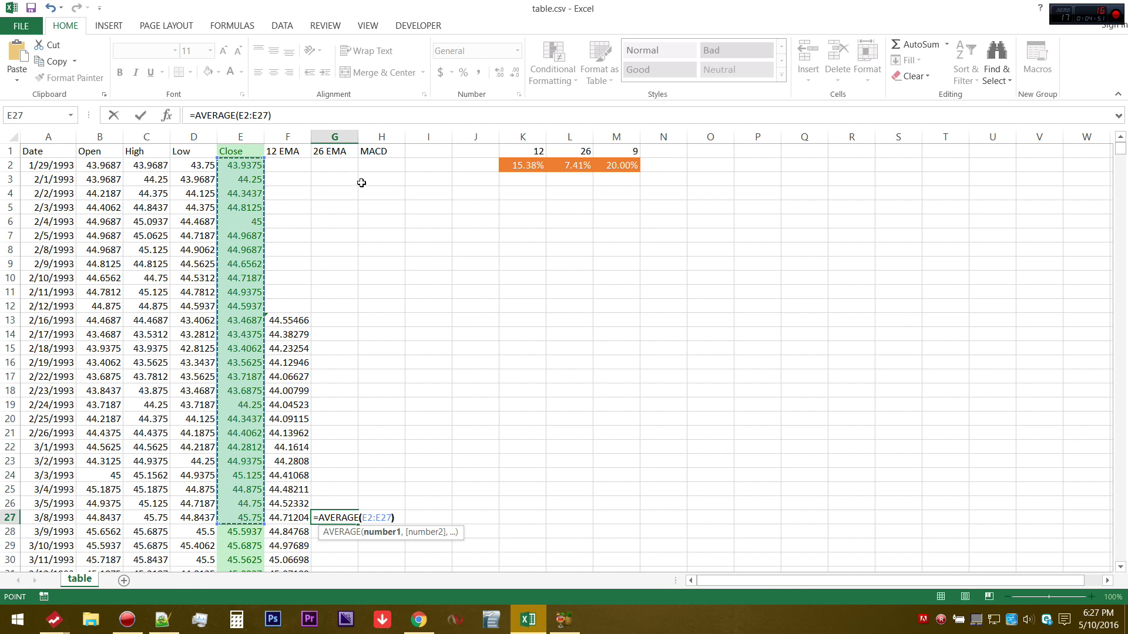
pyautogui.press('Return')
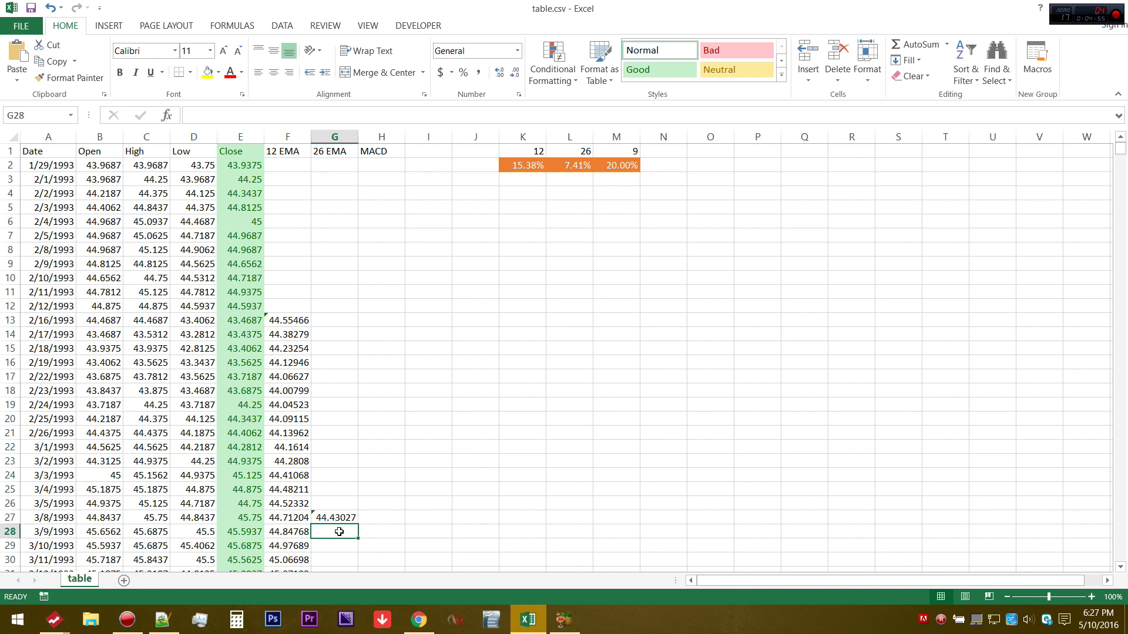
# Enter the 26 EMA formula =(E28-G27)*$L$2+G27 in cell G28.
pyautogui.write('=(')
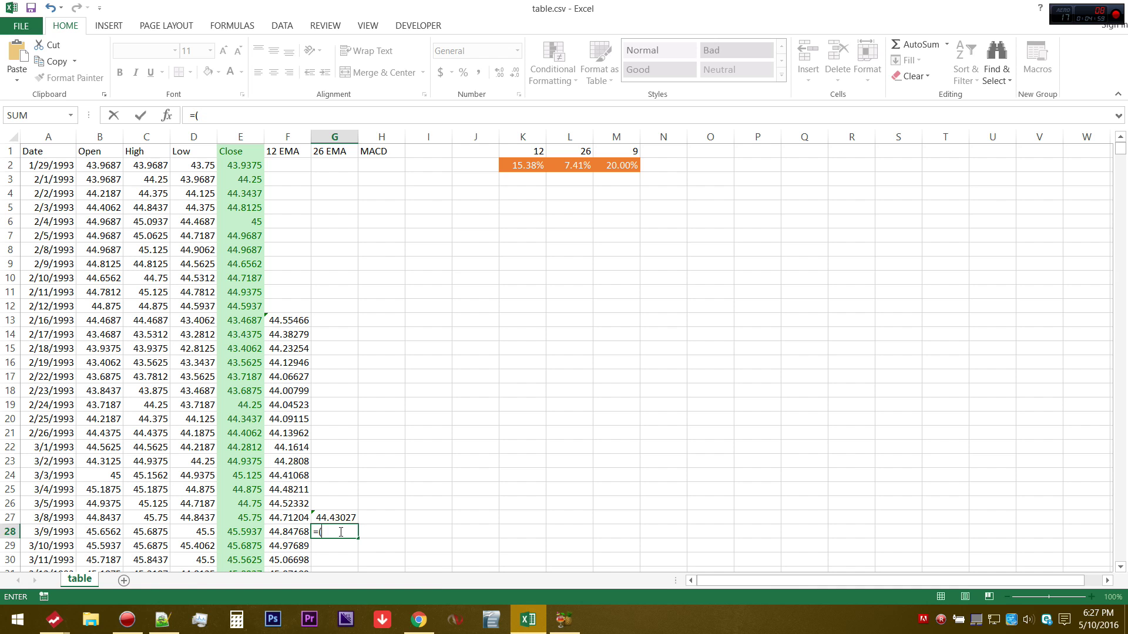
pyautogui.write('e28')
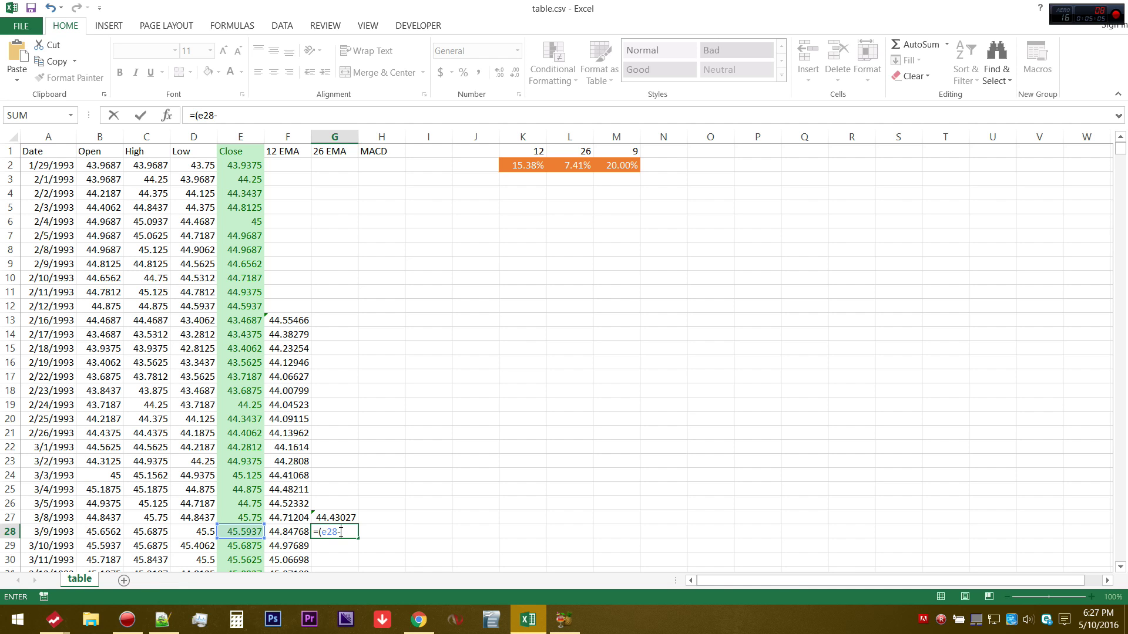
pyautogui.write('-g27')
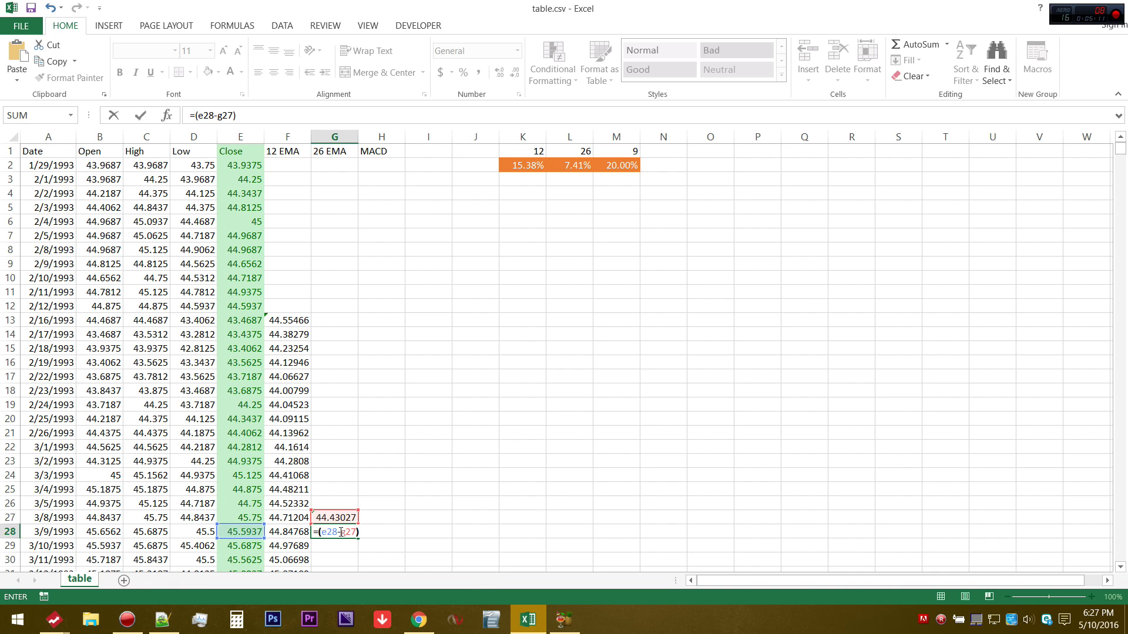
pyautogui.write(')*')
pyautogui.write('$')
pyautogui.write('l')
pyautogui.write('$')
pyautogui.write('2')
pyautogui.write('+')
pyautogui.write('g2')
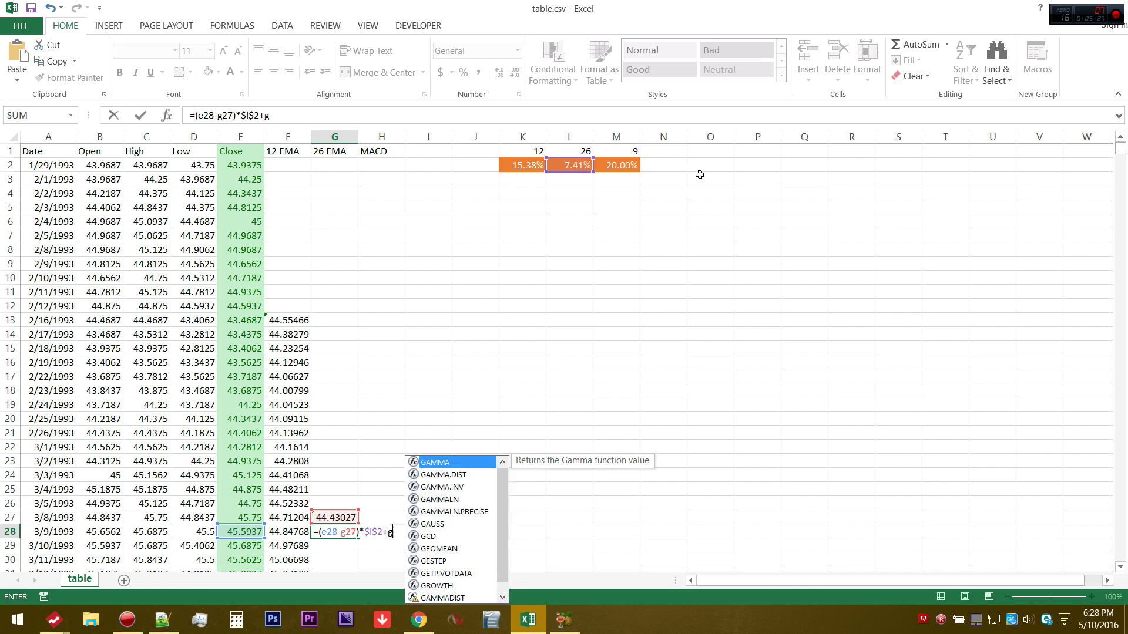
pyautogui.press('BackSpace')
pyautogui.write('27')
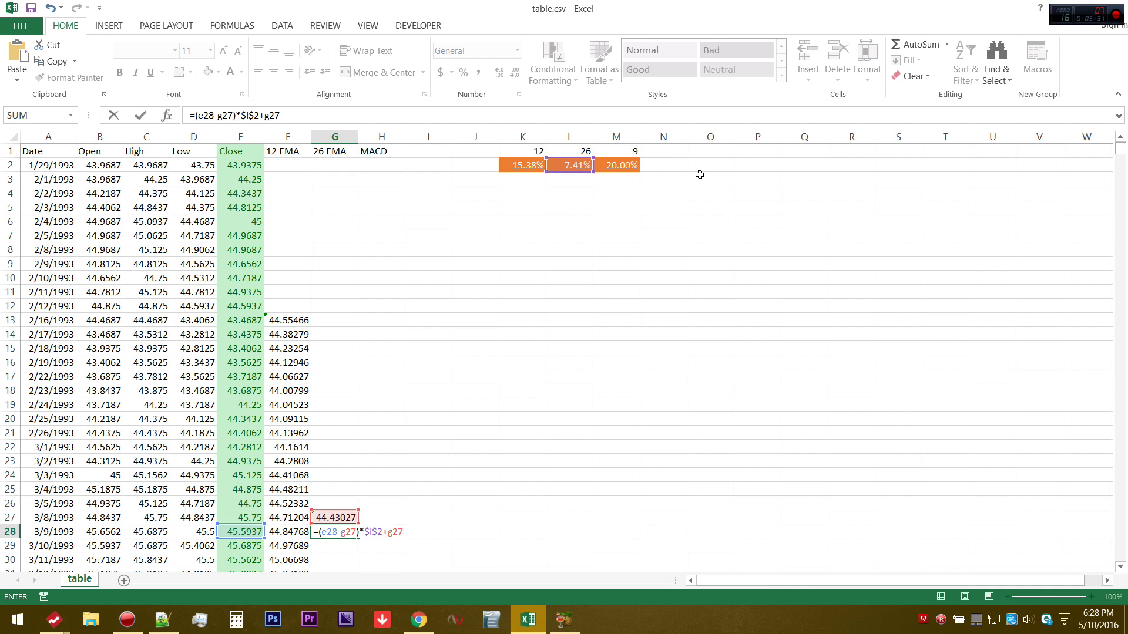
pyautogui.press('Return')
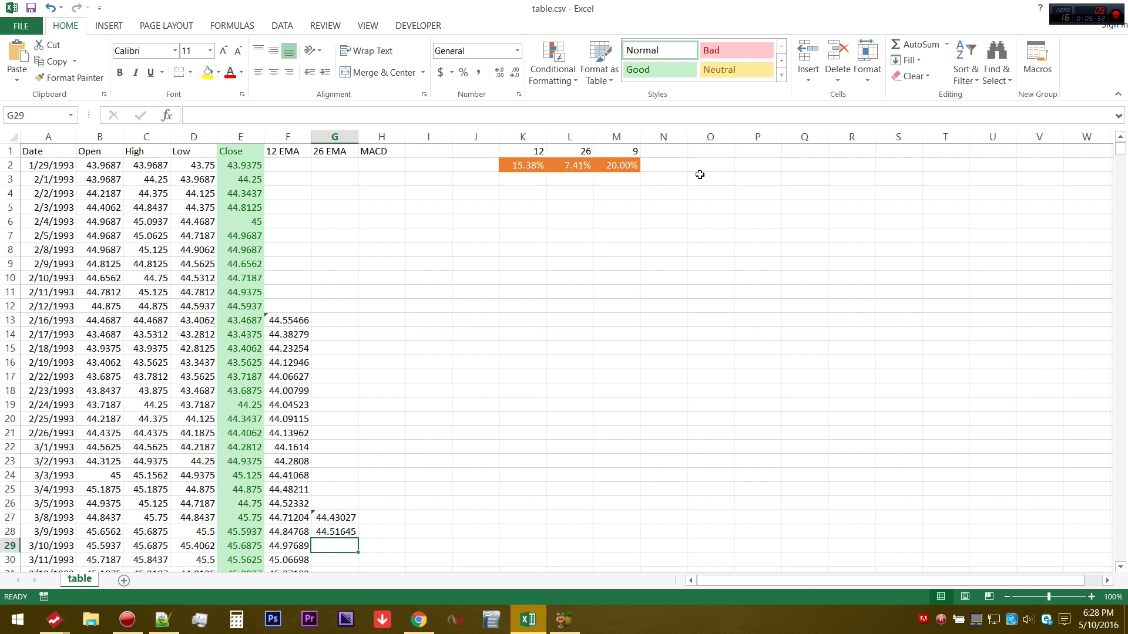
# Fill the 26 EMA formula from G28 down the rest of the data rows.
pyautogui.click(333, 529)
pyautogui.doubleClick(357, 537)
# Apply the Good cell style to the entire MACD column H.
pyautogui.click(381, 136)
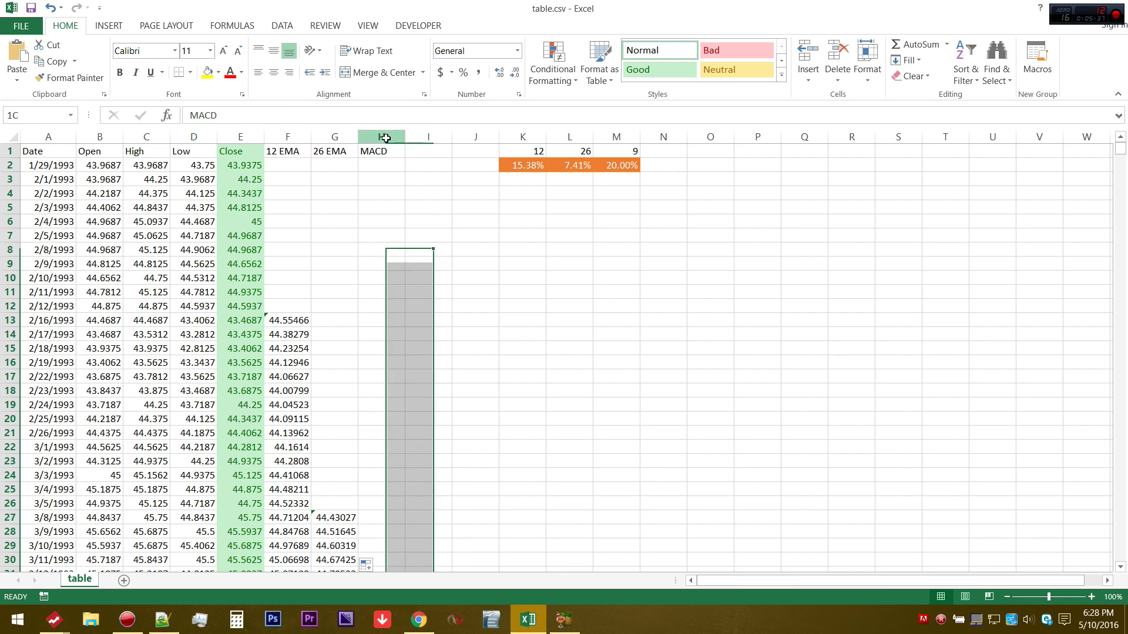
pyautogui.click(693, 70)
pyautogui.click(664, 316)
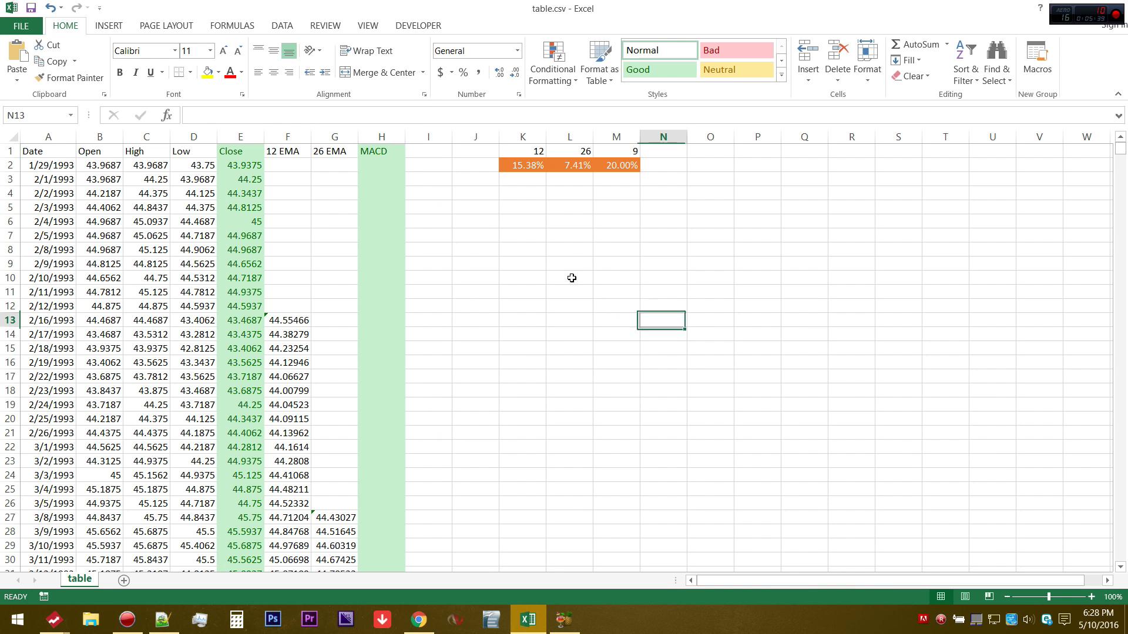
# Enter =F27-G27 in H27 to calculate the first MACD value.
pyautogui.click(388, 513)
pyautogui.scroll(-2, 500, 511)
pyautogui.write('=')
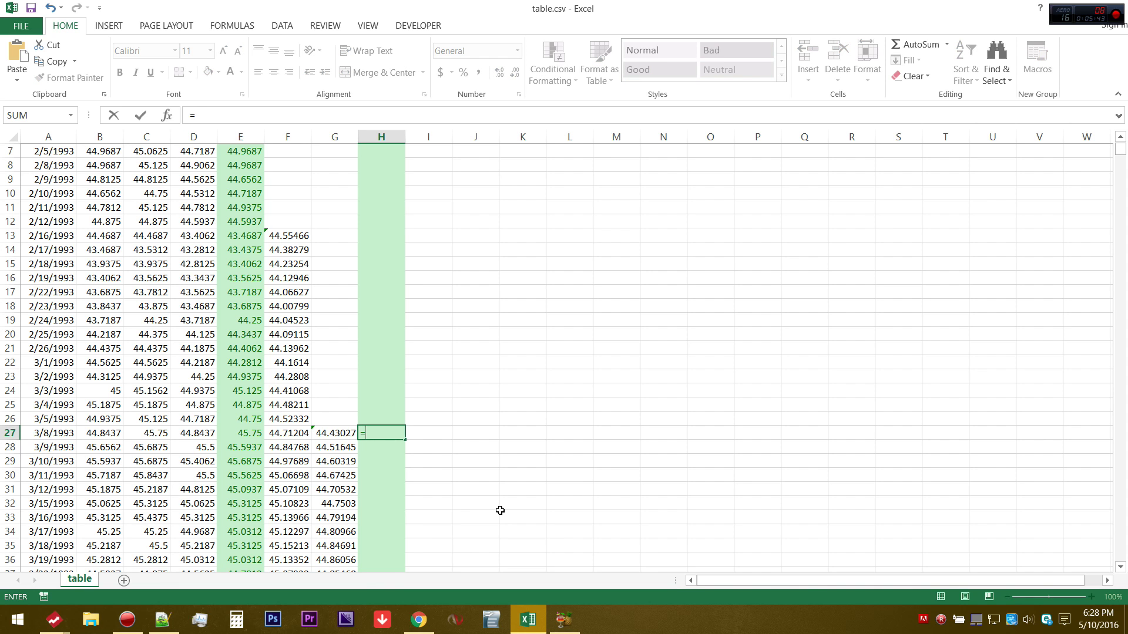
pyautogui.write('f')
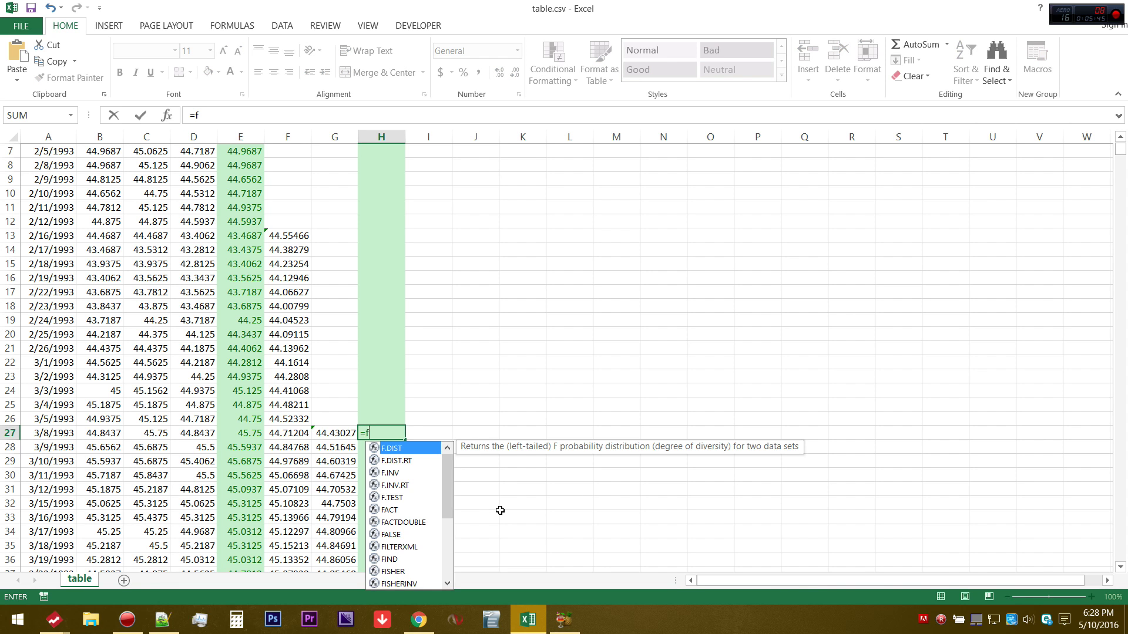
pyautogui.write('27-g')
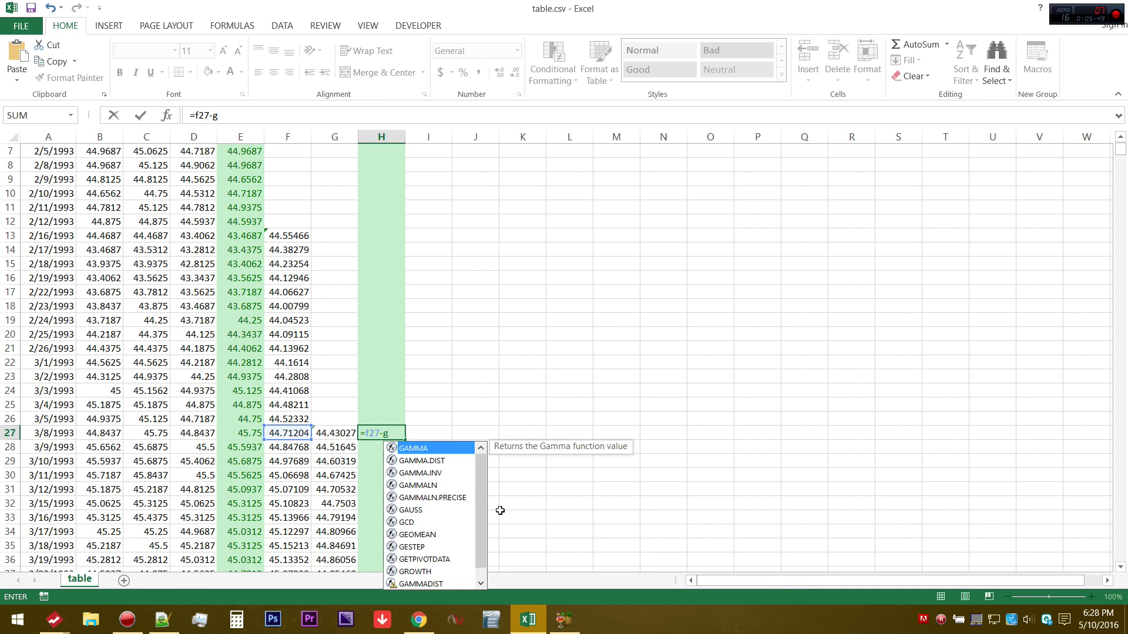
pyautogui.write('27')
pyautogui.press('Return')
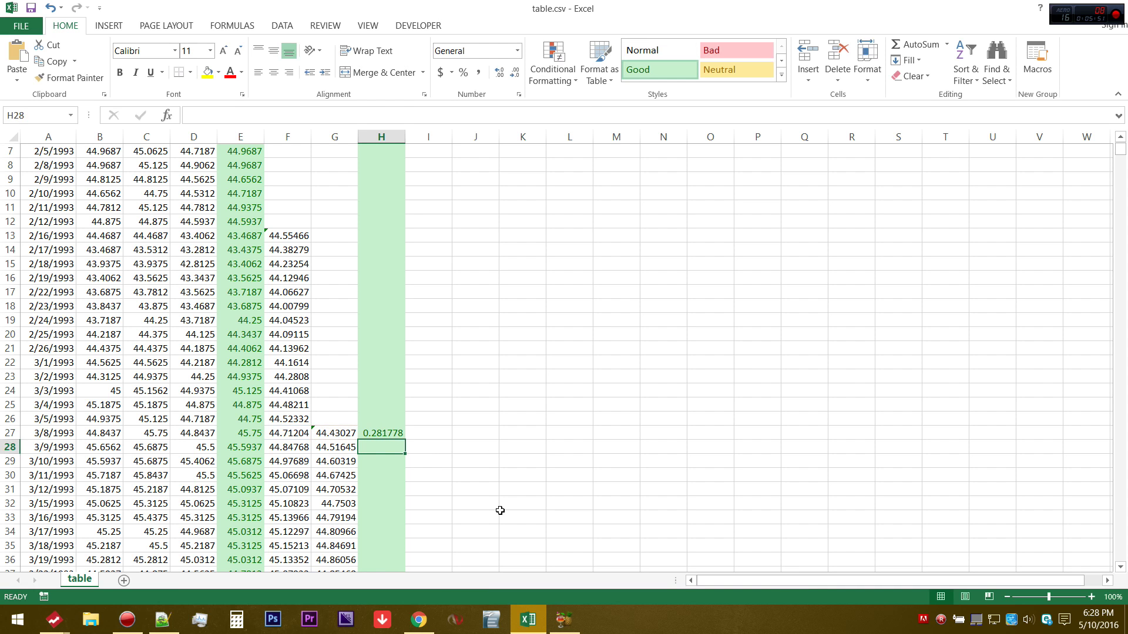
# Fill the MACD formula from H27 down the rest of the data rows.
pyautogui.click(386, 436)
pyautogui.doubleClick(405, 440)
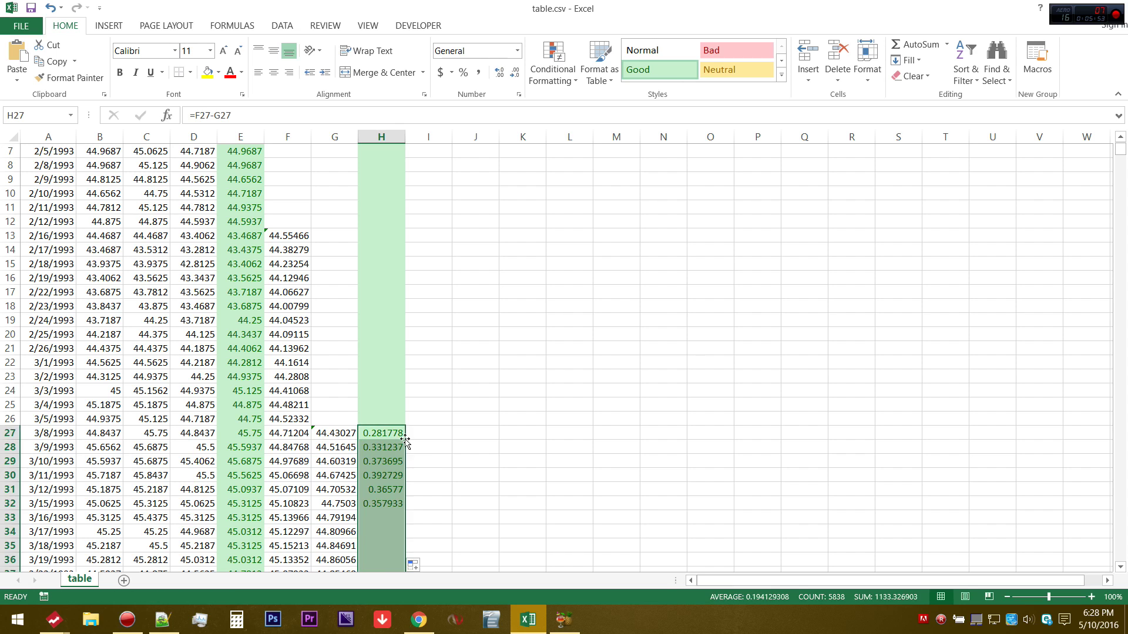
pyautogui.click(489, 481)
# Arrange the workbook side by side with the FreeStockCharts window showing the SPY price and MACD chart.
pyautogui.moveTo(1120, 148); pyautogui.dragTo(1122, 434)
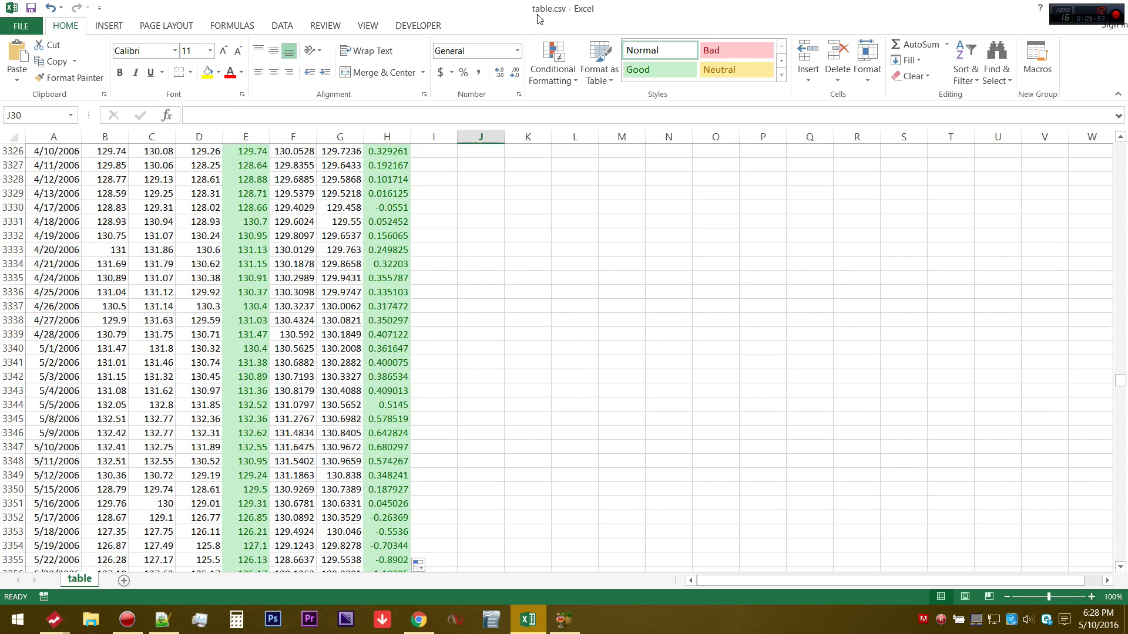
pyautogui.moveTo(54, 619)
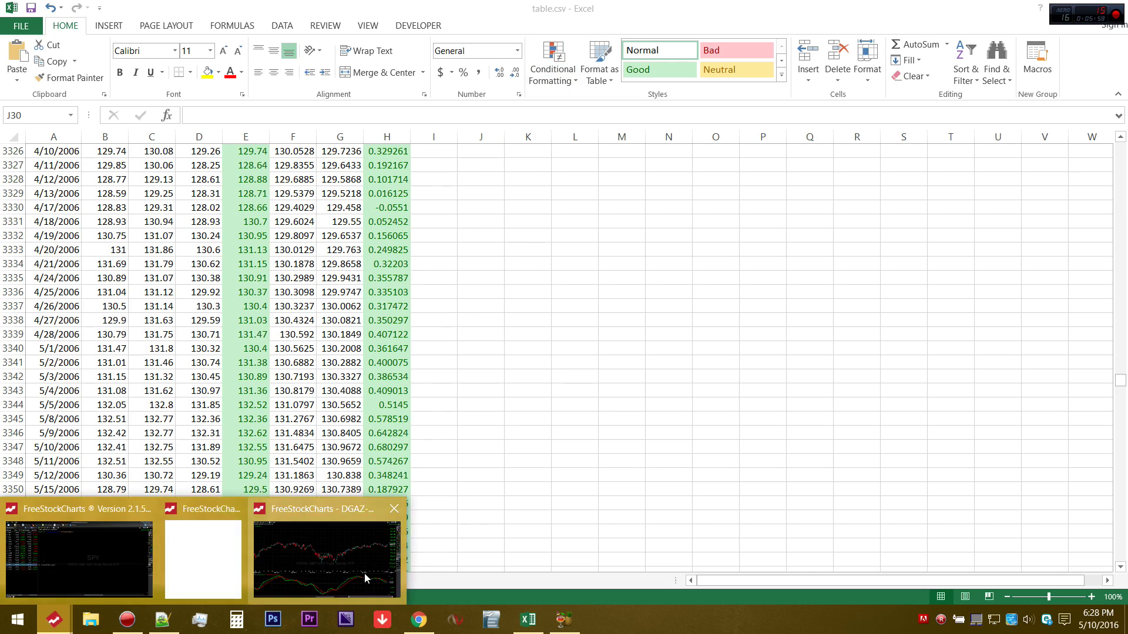
pyautogui.click(365, 578)
pyautogui.moveTo(620, 8); pyautogui.dragTo(1127, 147)
pyautogui.click(191, 167)
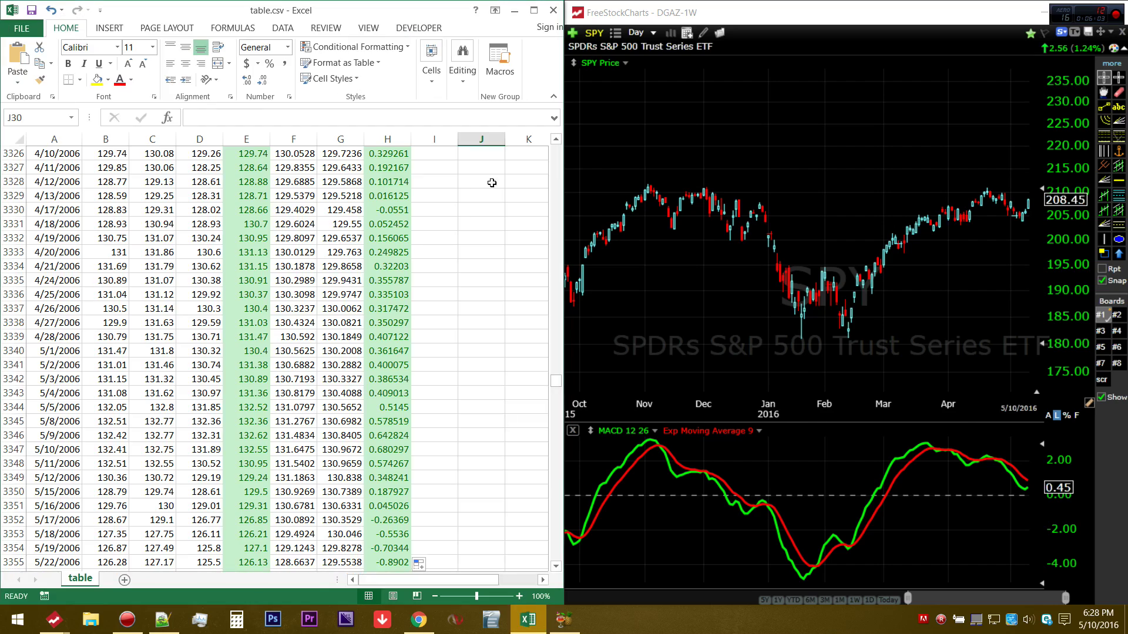
# Compare the MACD in the last data row, 5/10/2016, with the most recent MACD reading on the SPY chart.
pyautogui.moveTo(554, 387); pyautogui.dragTo(551, 555)
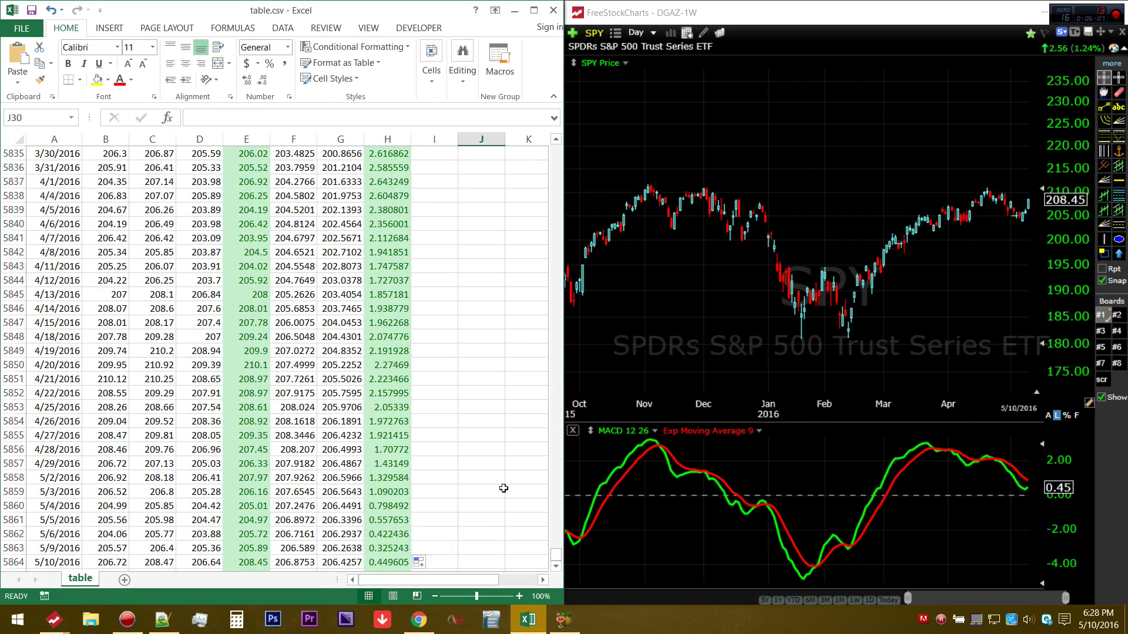
pyautogui.scroll(-4, 495, 484)
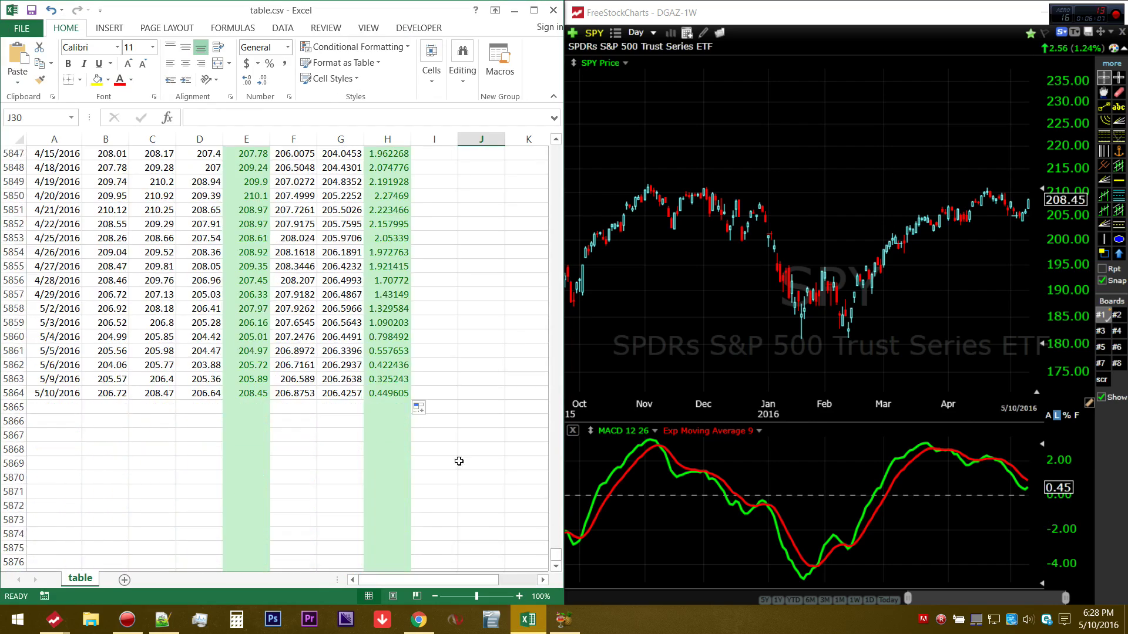
pyautogui.click(7, 393)
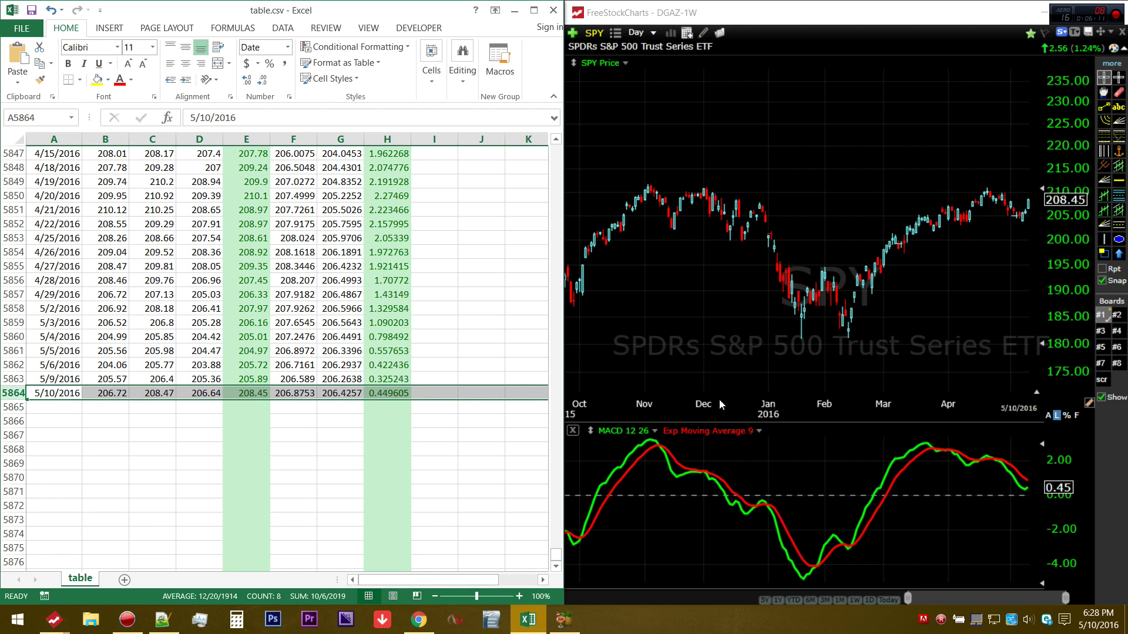
pyautogui.moveTo(906, 598); pyautogui.dragTo(1017, 597)
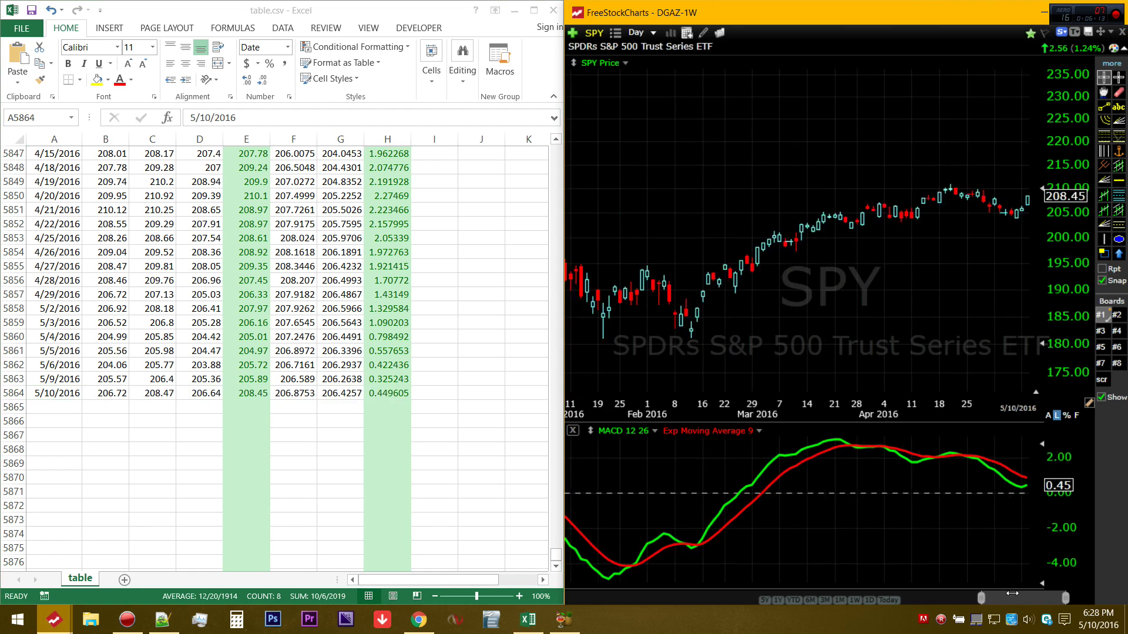
pyautogui.click(19, 392)
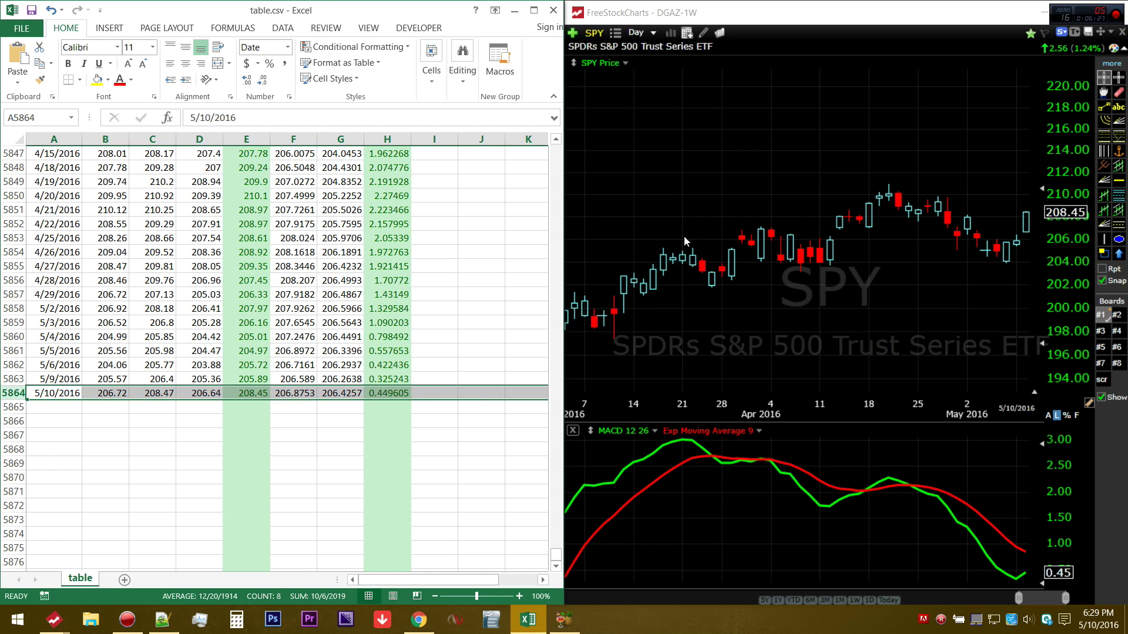
# Narrow the chart to roughly the last month and compare its MACD line with the 4/25/2016 row.
pyautogui.click(1030, 316)
pyautogui.click(1029, 313)
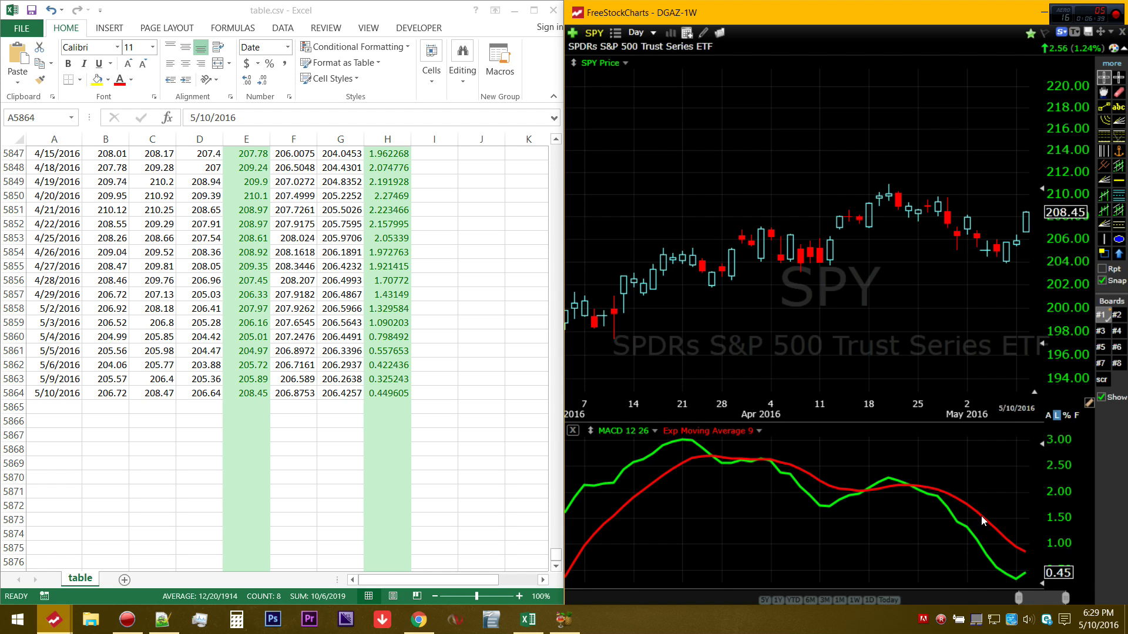
pyautogui.moveTo(1020, 596); pyautogui.dragTo(1041, 598)
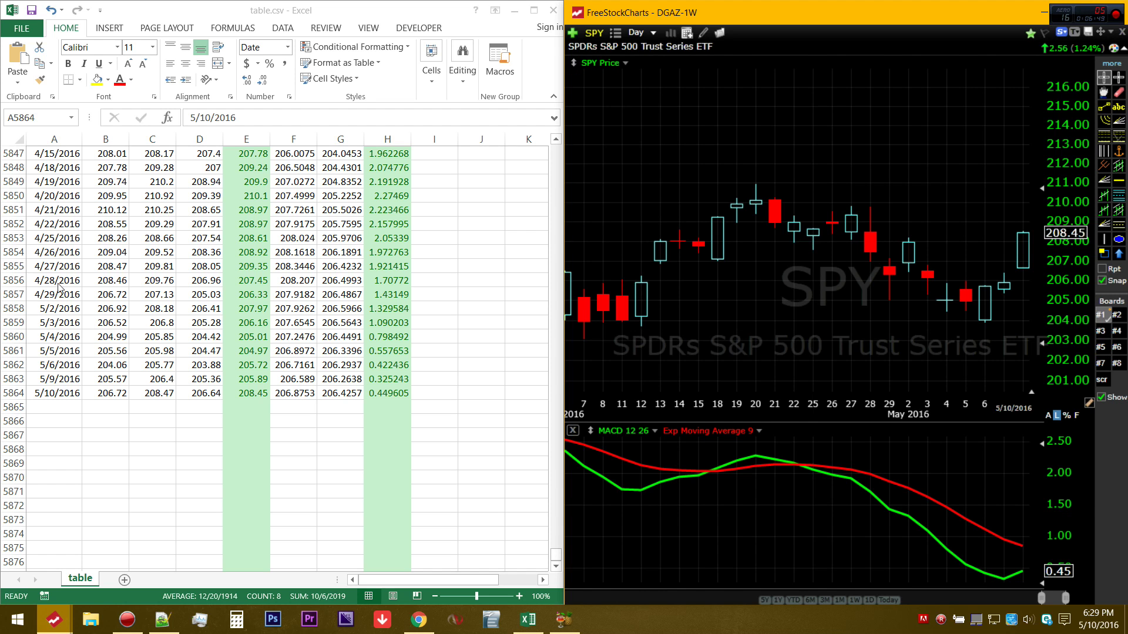
pyautogui.click(5, 238)
pyautogui.click(7, 238)
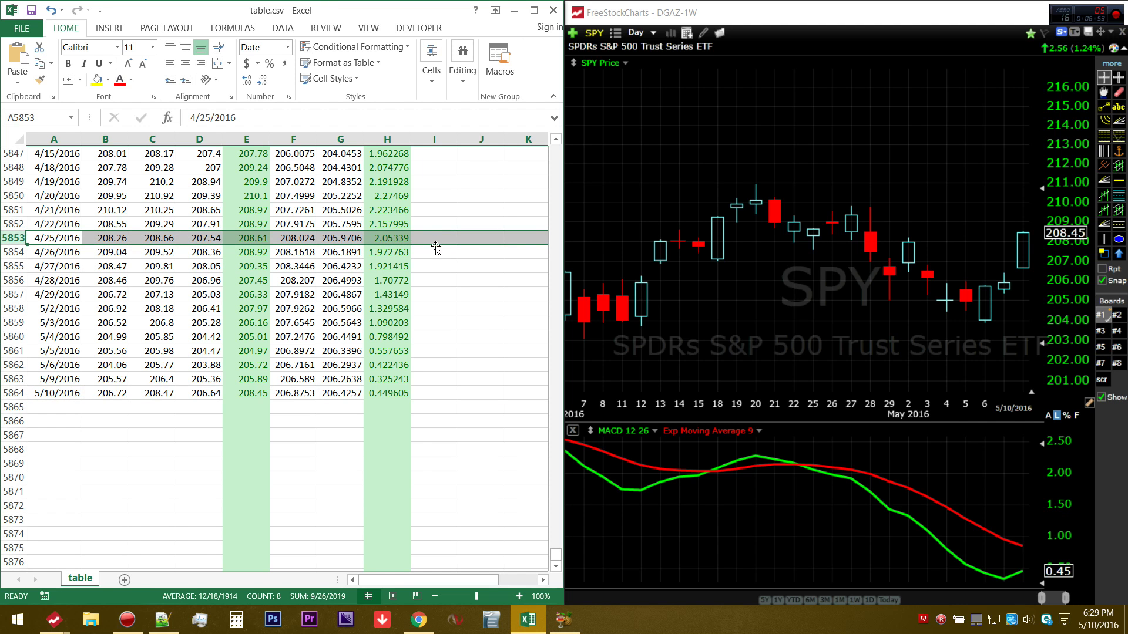
# Maximize the workbook window and return to the first rows of the sheet.
pyautogui.click(534, 11)
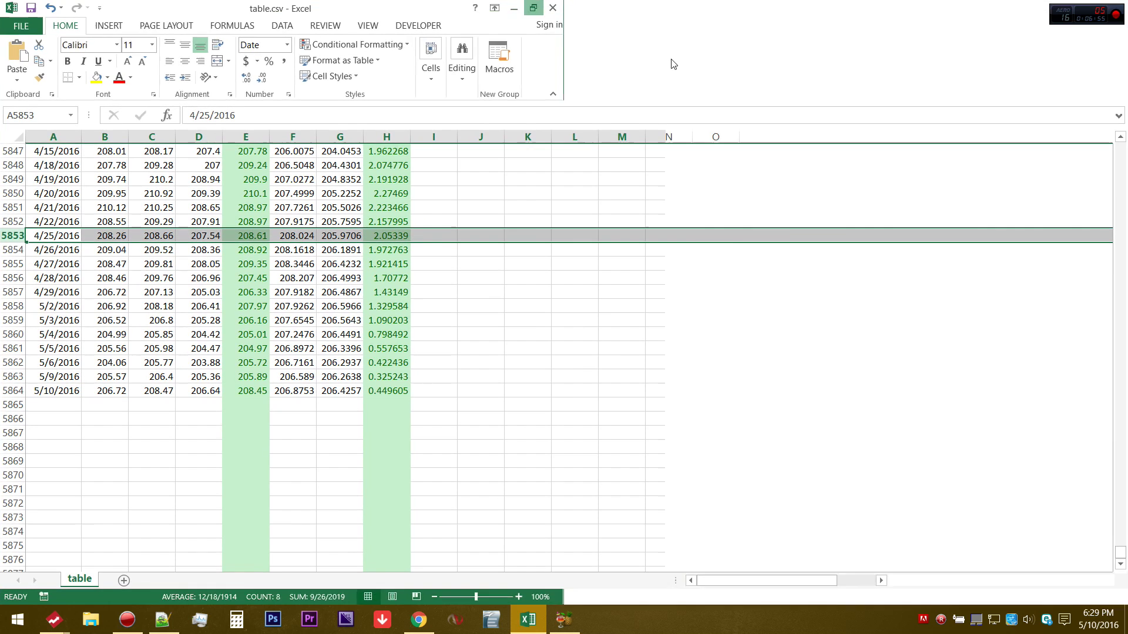
pyautogui.moveTo(1121, 556); pyautogui.dragTo(1121, 147)
pyautogui.click(560, 325)
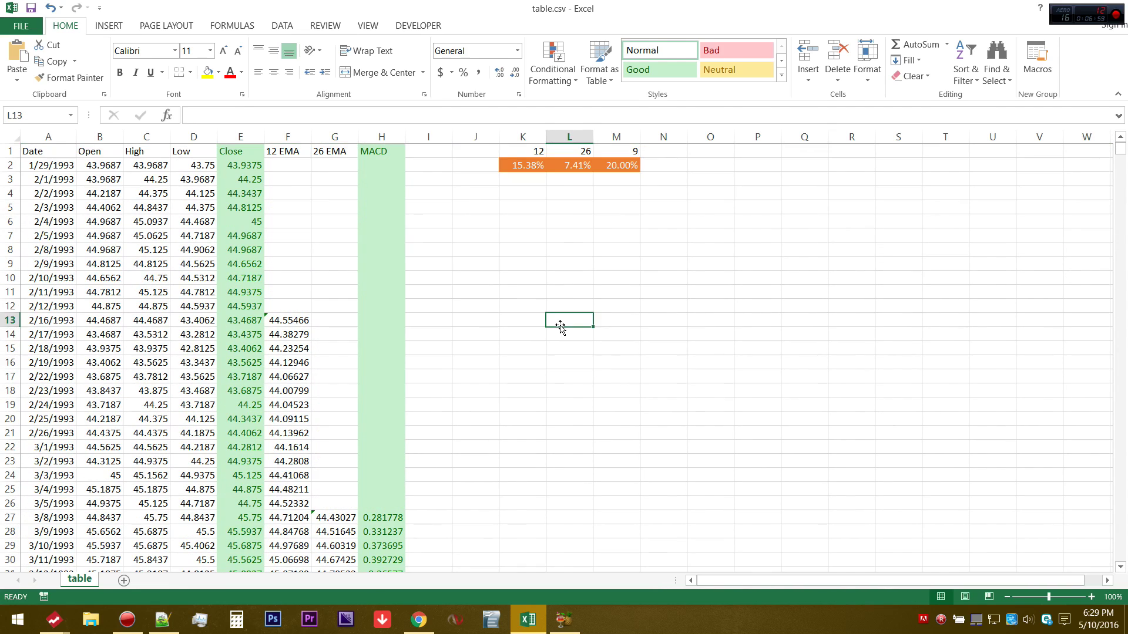
# Enter the header 9 EMA in cell I1, beside the MACD header.
pyautogui.click(438, 150)
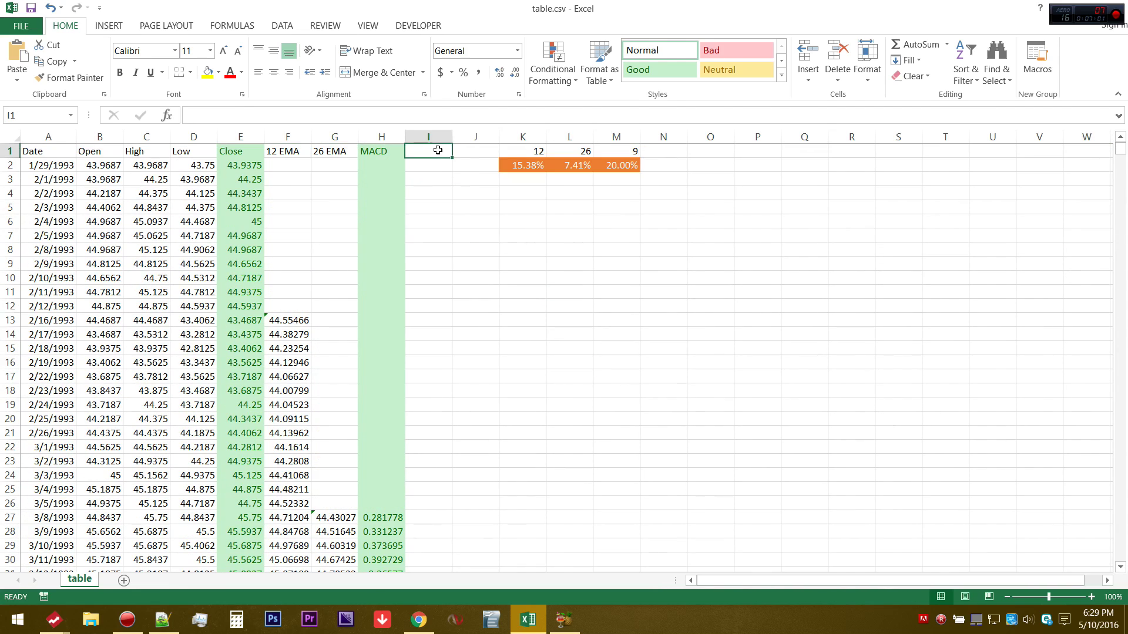
pyautogui.doubleClick(437, 151)
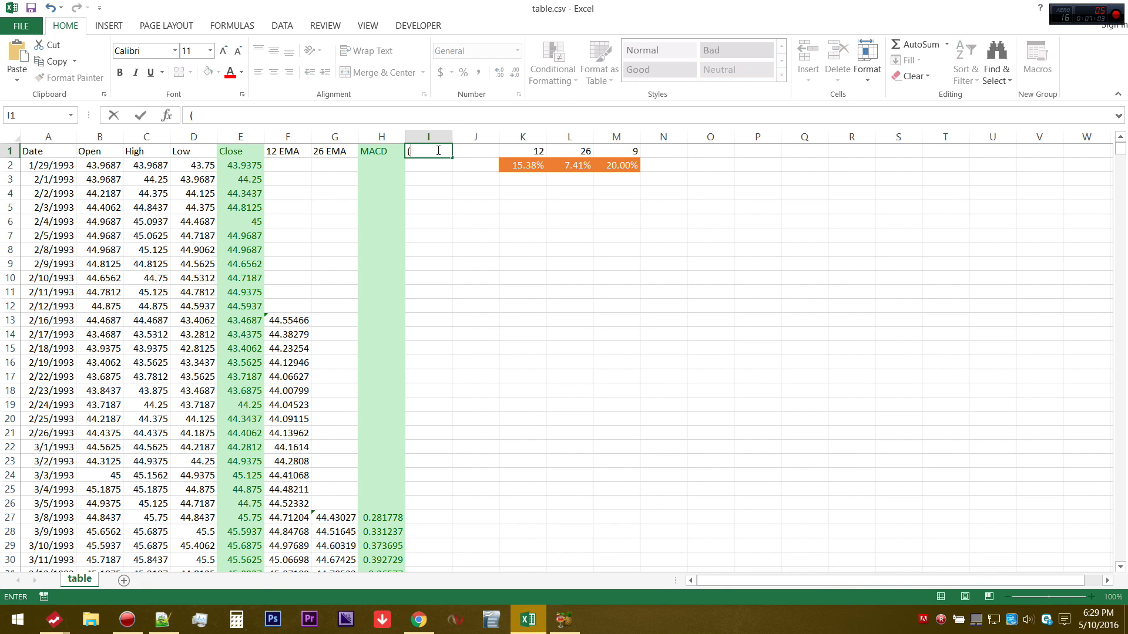
pyautogui.write('9 EMA')
pyautogui.press('Return')
# Apply the Bad cell style to the entire 9 EMA column I.
pyautogui.click(437, 133)
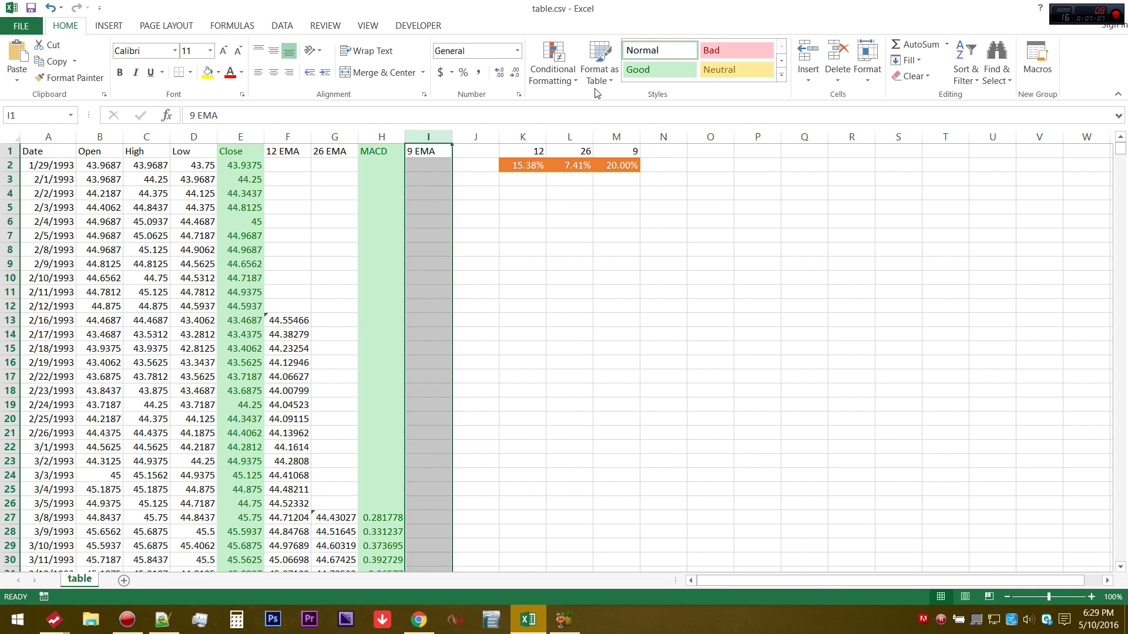
pyautogui.click(736, 50)
pyautogui.click(757, 362)
# Count off the first nine MACD values, from H27 to H35, to locate the 9 EMA's starting row.
pyautogui.scroll(-2, 455, 454)
pyautogui.click(416, 435)
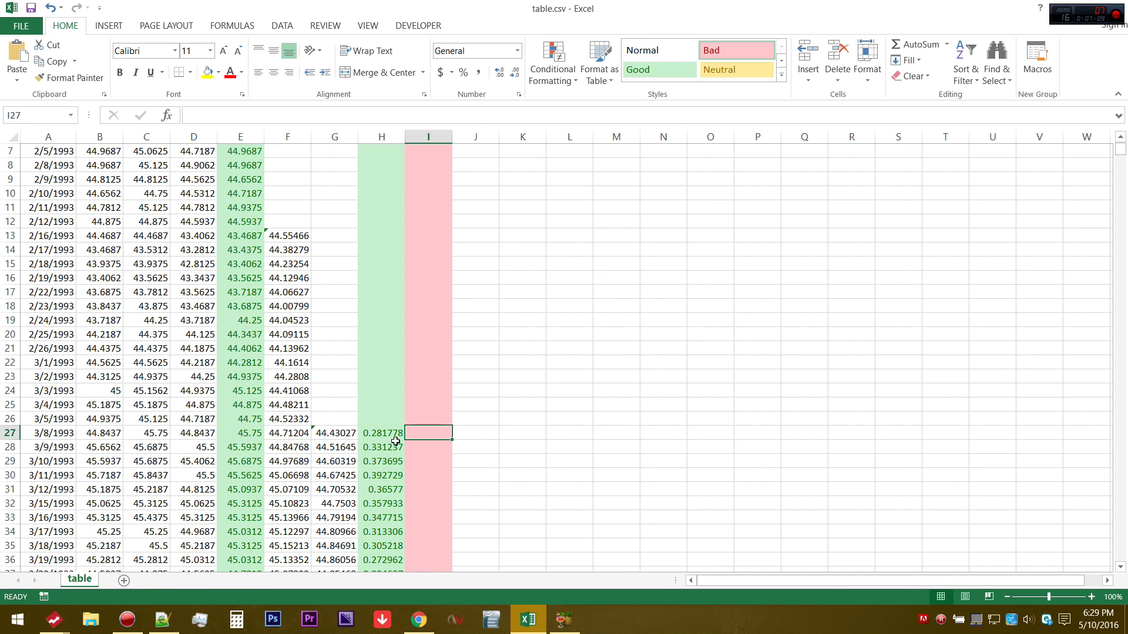
pyautogui.click(394, 436)
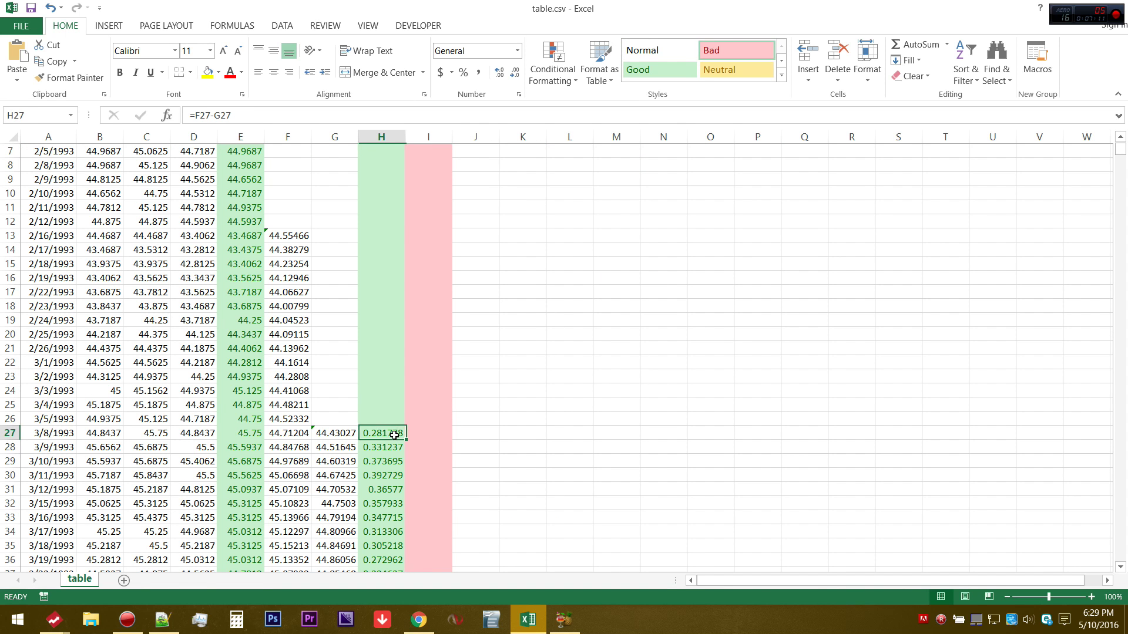
pyautogui.click(391, 448)
pyautogui.click(388, 461)
pyautogui.click(386, 475)
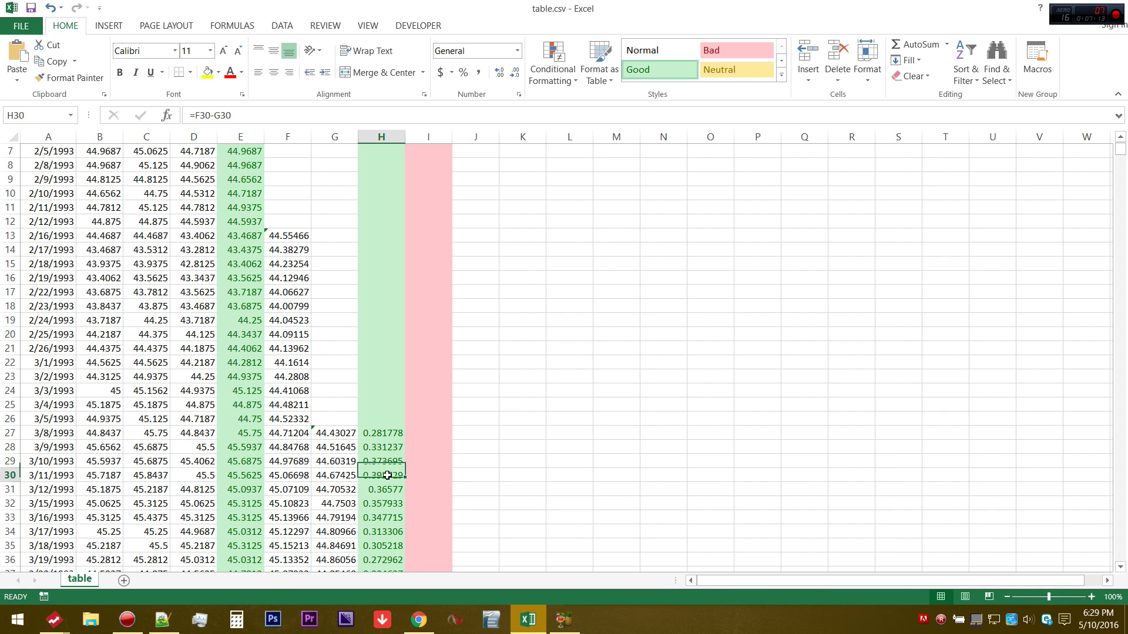
pyautogui.click(383, 489)
pyautogui.click(382, 504)
pyautogui.click(383, 518)
pyautogui.click(384, 533)
pyautogui.click(386, 547)
# Enter =AVERAGE(H27:H35) in I35 to seed the 9 EMA with the first nine MACD values.
pyautogui.click(433, 545)
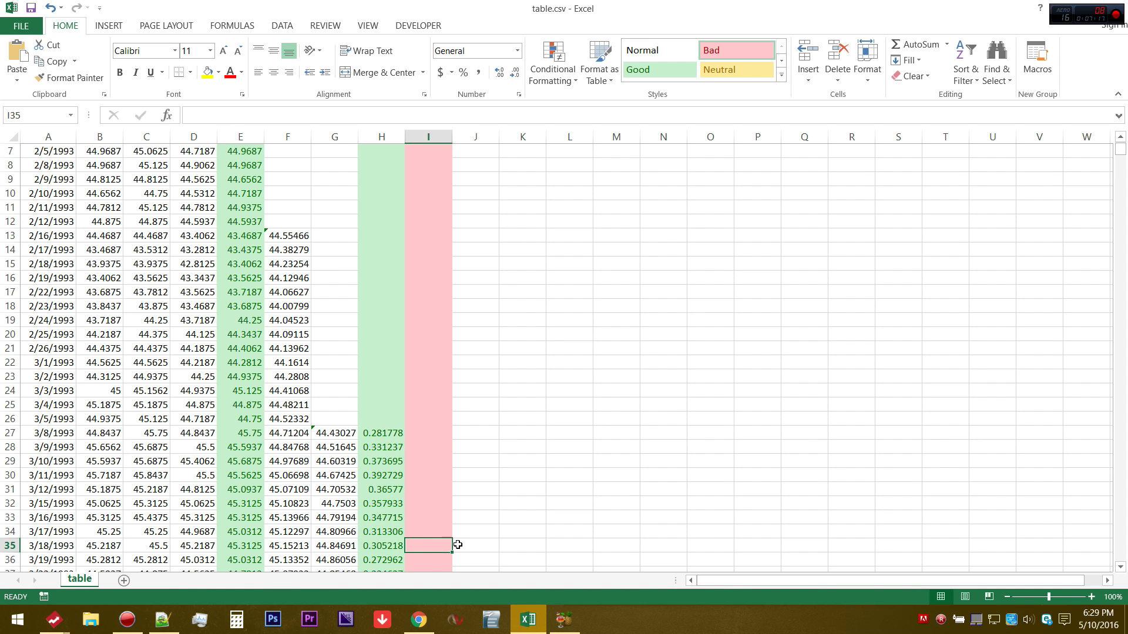
pyautogui.write('=avera')
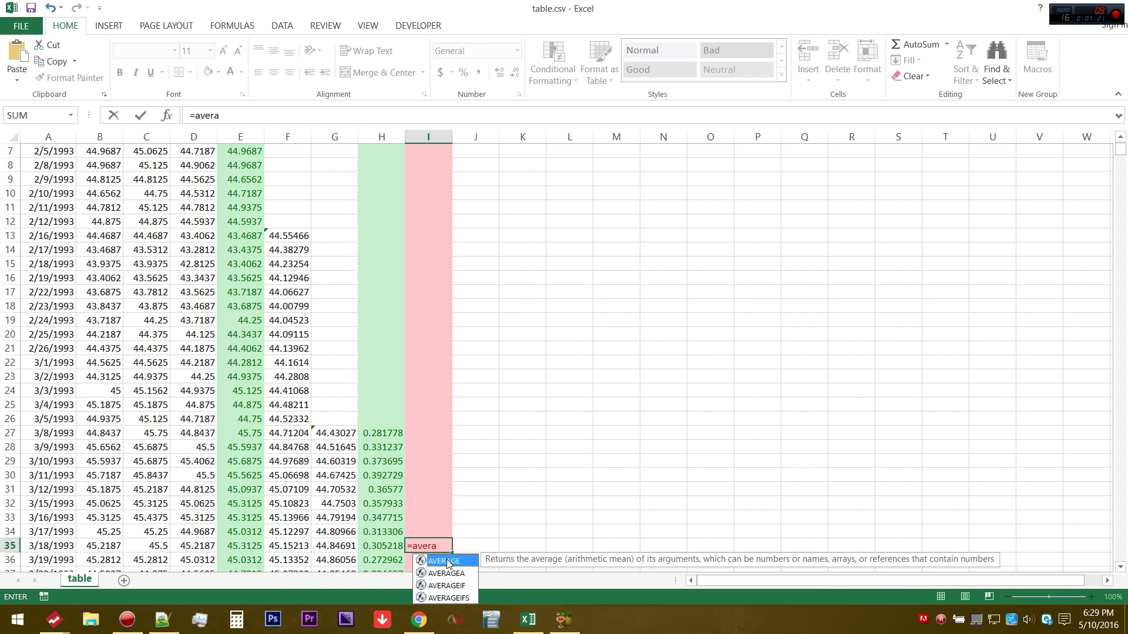
pyautogui.doubleClick(448, 563)
pyautogui.moveTo(383, 545); pyautogui.dragTo(384, 432)
pyautogui.write(')')
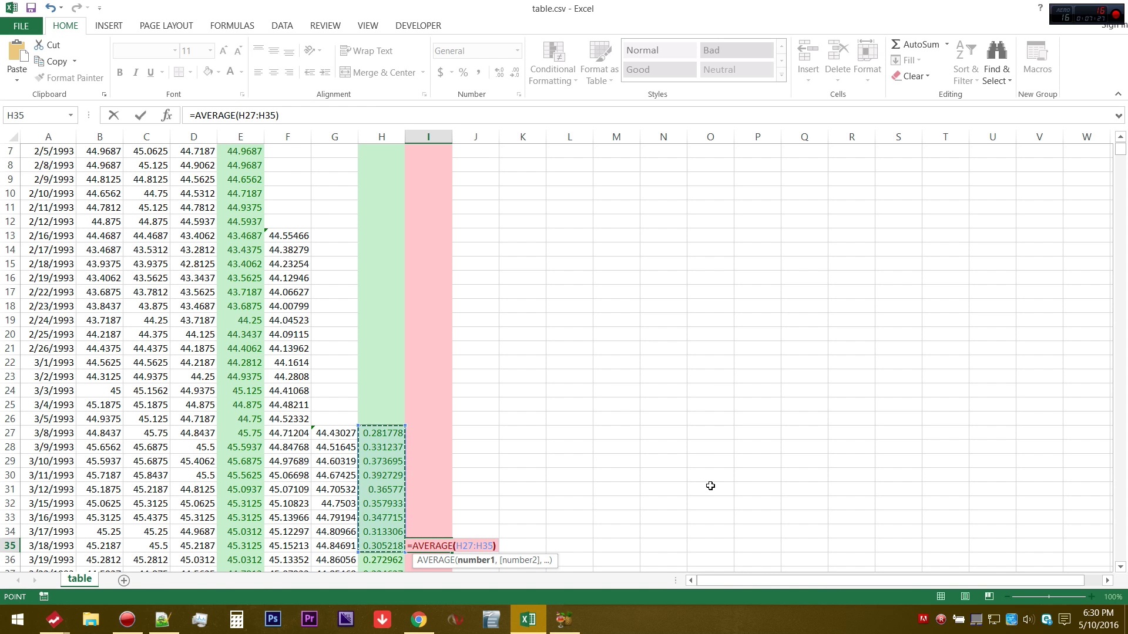
pyautogui.press('Return')
# Enter =(H36-I35)*$M$2+I35 in I36 to calculate the next 9 EMA value with the 20% smoothing factor.
pyautogui.scroll(-3, 646, 499)
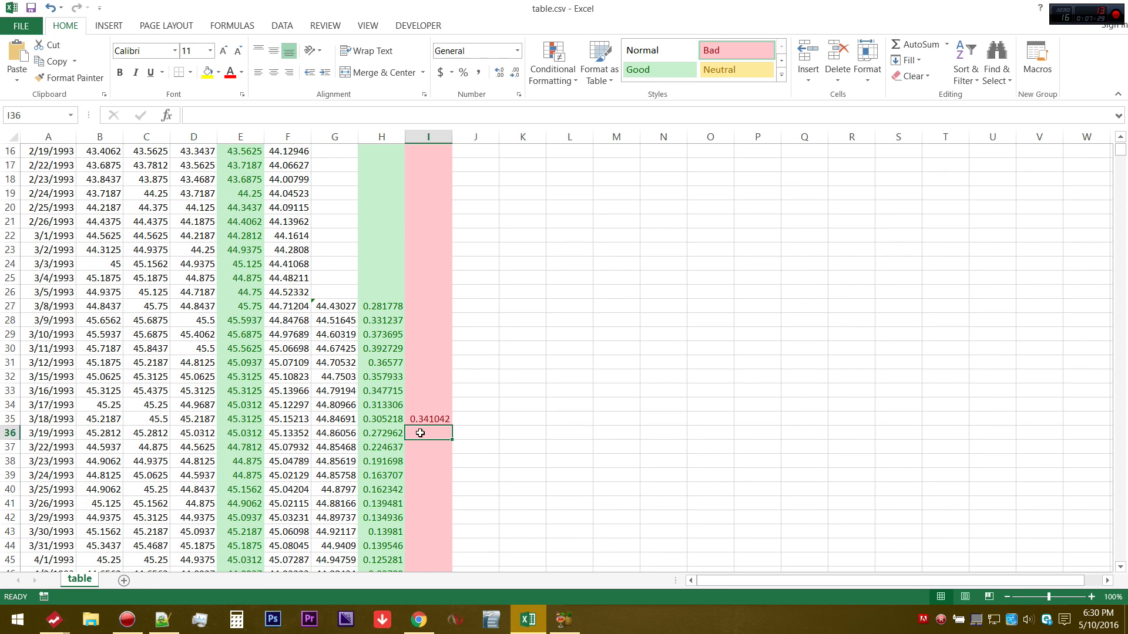
pyautogui.doubleClick(420, 432)
pyautogui.write('=')
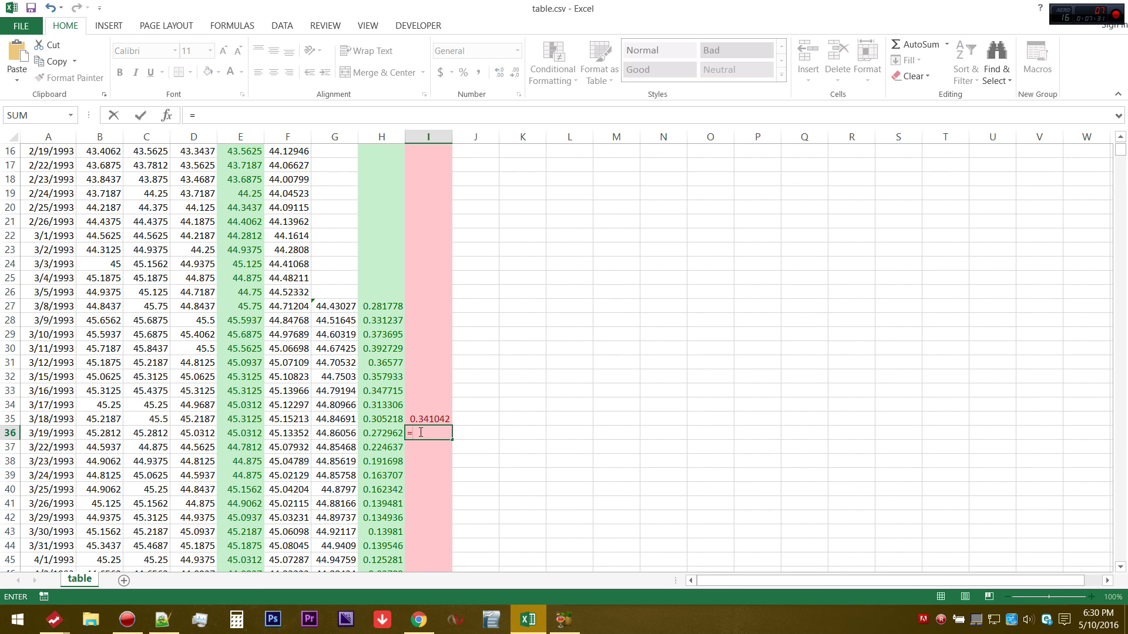
pyautogui.write('(h36-')
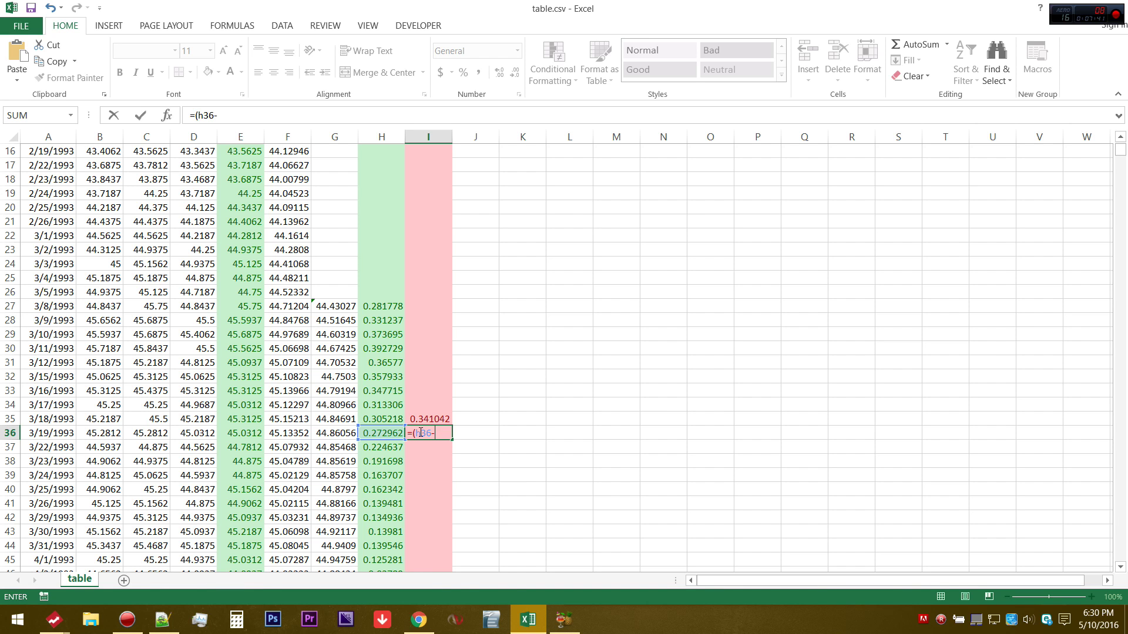
pyautogui.write('i35)*$')
pyautogui.scroll(5, 448, 408)
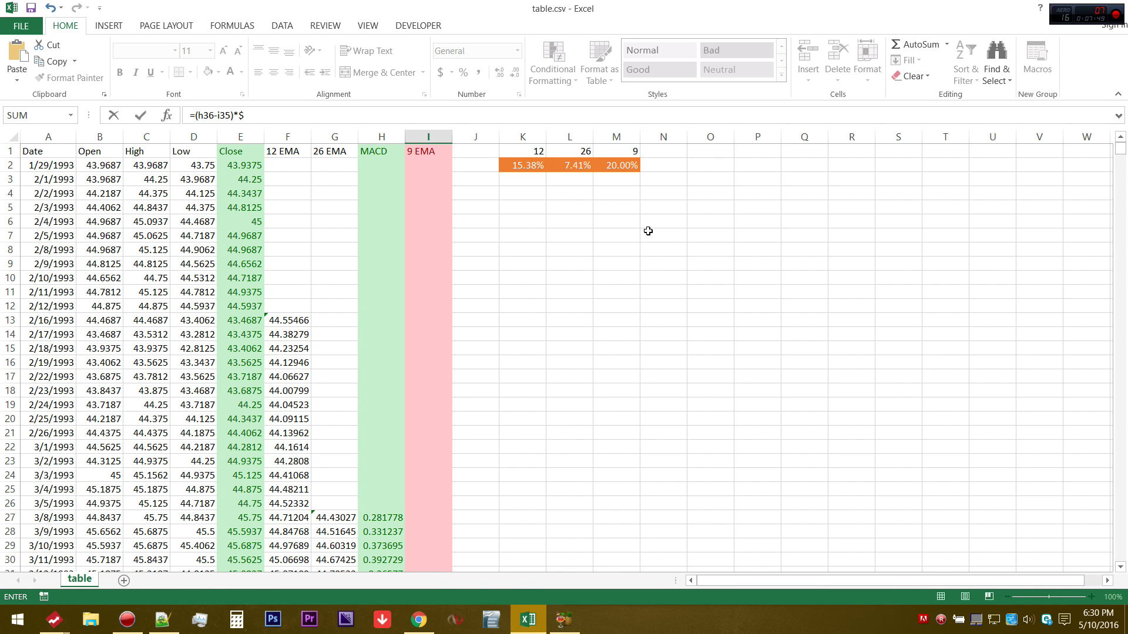
pyautogui.scroll(-5, 647, 232)
pyautogui.write('m')
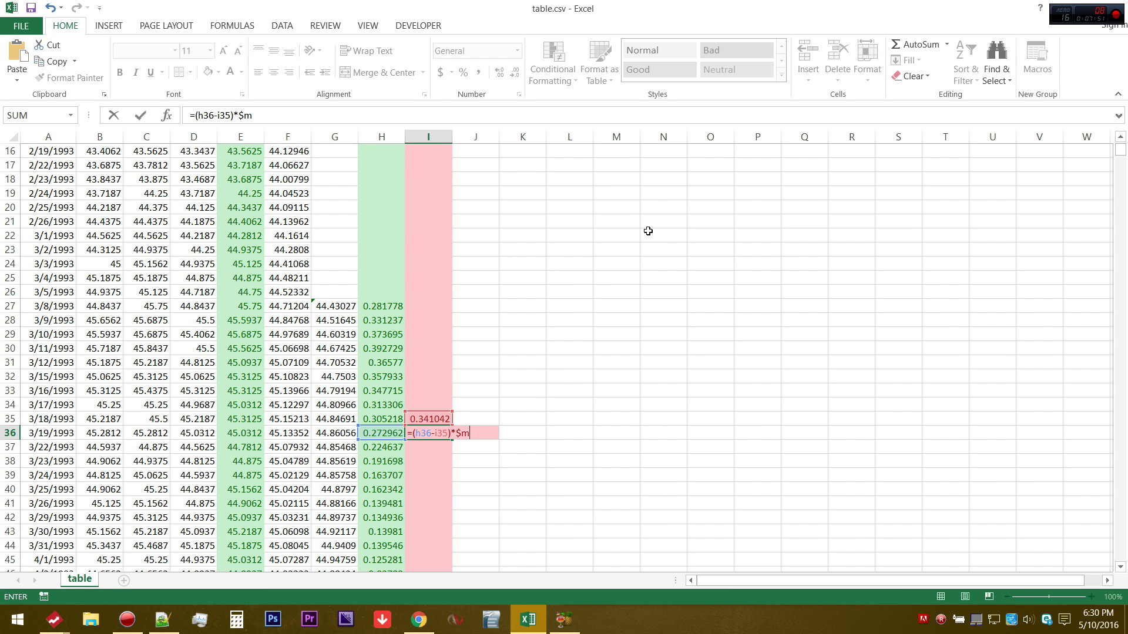
pyautogui.write('$2')
pyautogui.scroll(5, 648, 232)
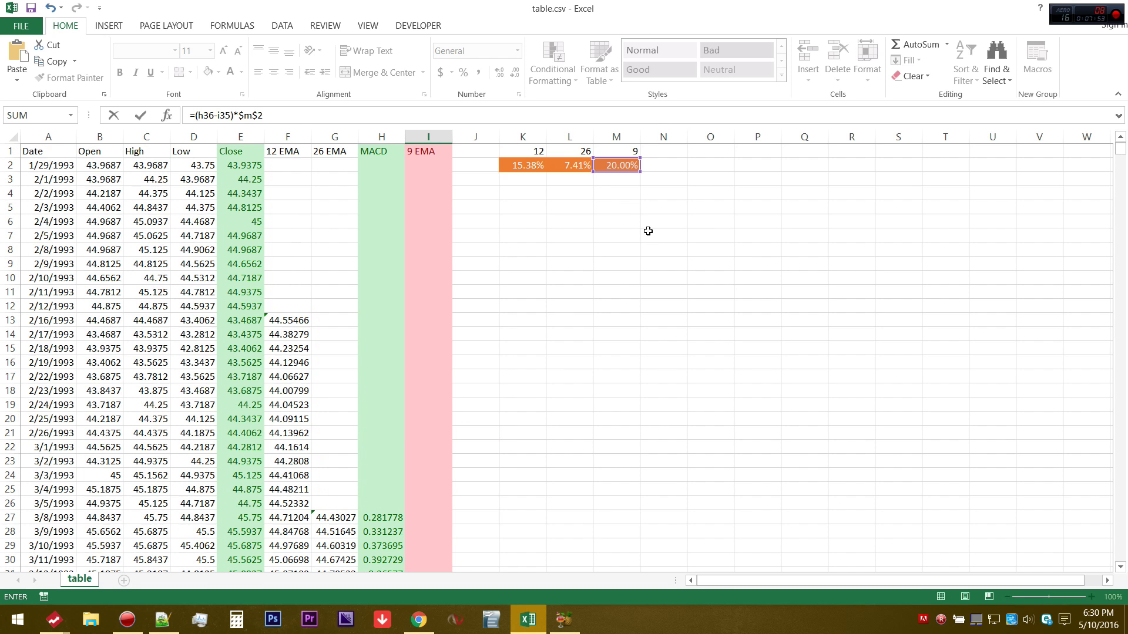
pyautogui.scroll(-3, 663, 239)
pyautogui.scroll(-3, 663, 241)
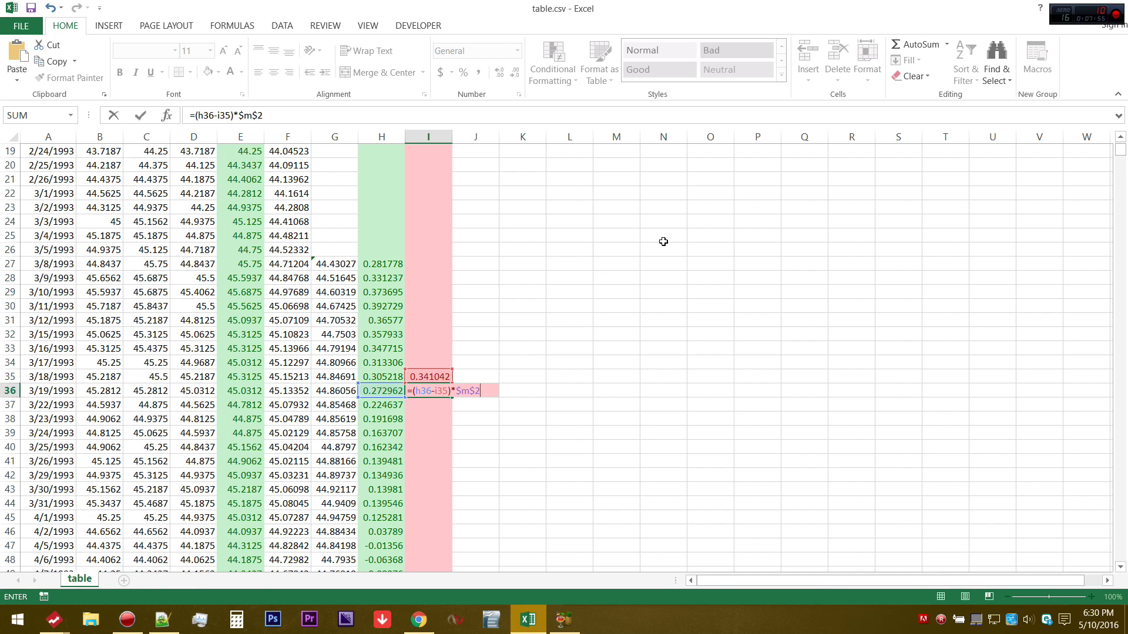
pyautogui.write('+i')
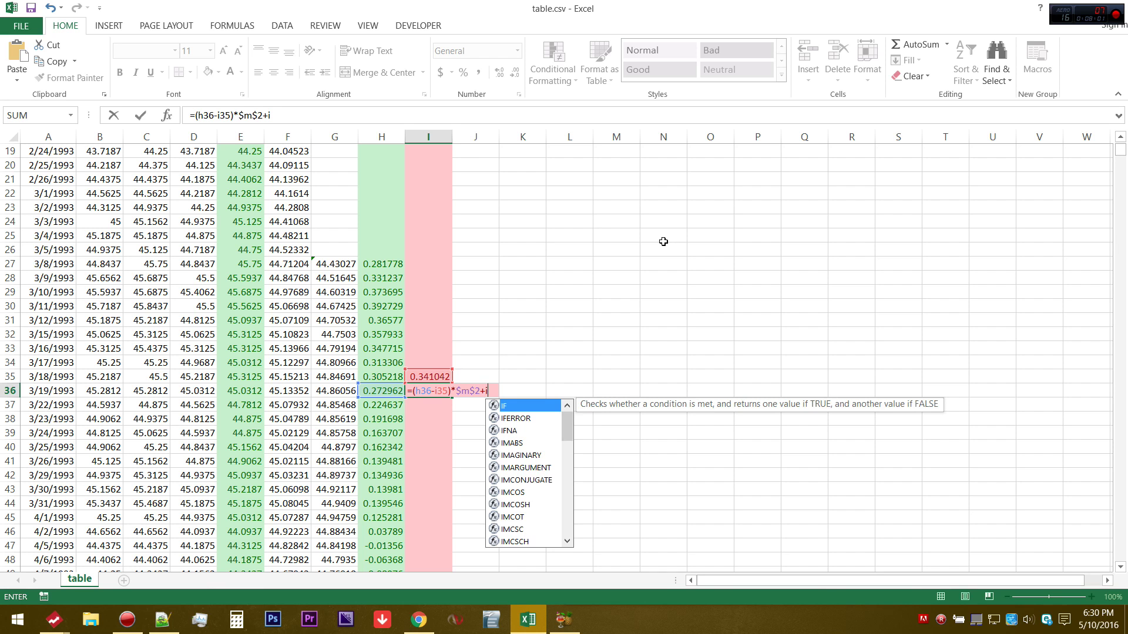
pyautogui.write('35')
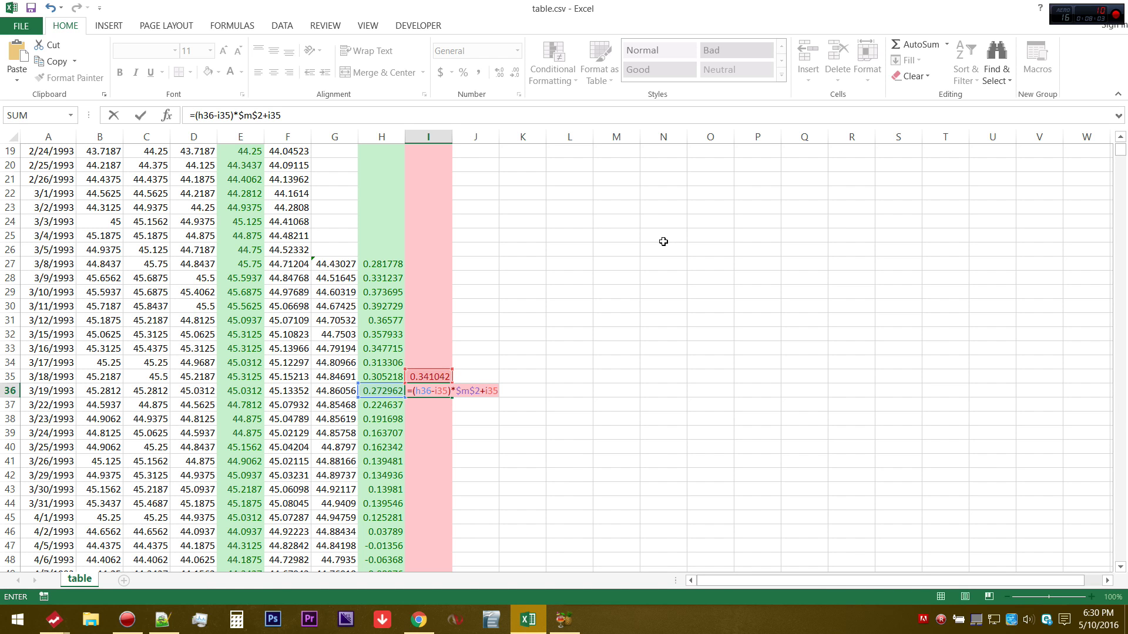
pyautogui.press('Return')
# Fill the I36 formula down the 9 EMA column through the last dated row and go to the latest rows.
pyautogui.click(440, 391)
pyautogui.doubleClick(452, 398)
pyautogui.click(776, 309)
pyautogui.moveTo(1120, 155); pyautogui.dragTo(1108, 581)
pyautogui.scroll(-7, 889, 340)
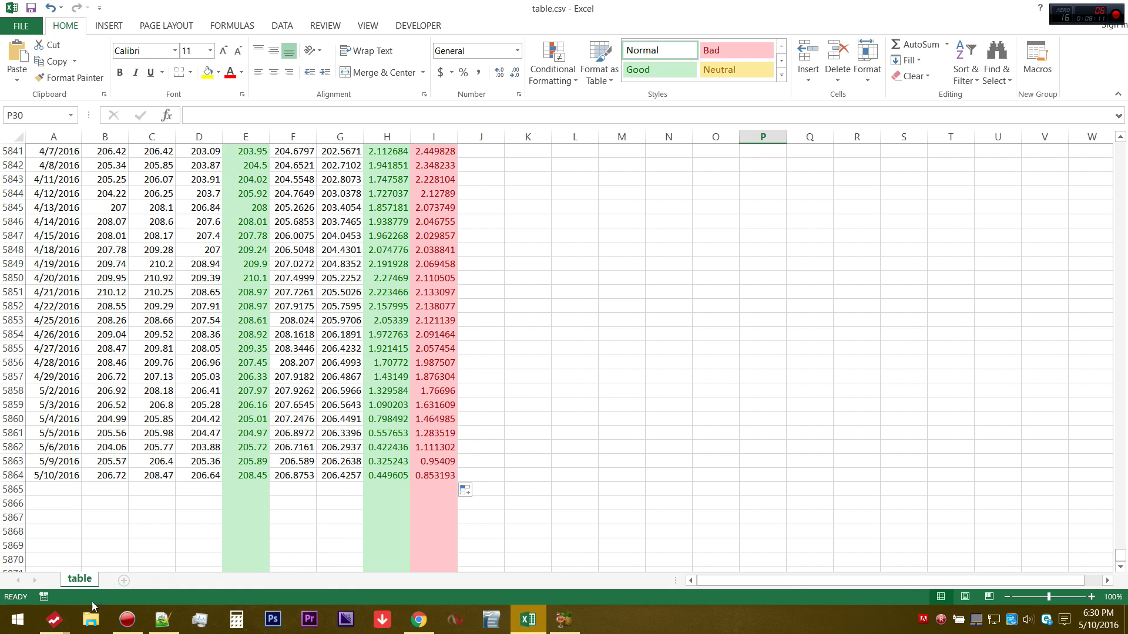
# Bring up the FreeStockCharts SPY chart and arrange the workbook in the other half of the screen beside it.
pyautogui.moveTo(54, 619)
pyautogui.click(292, 539)
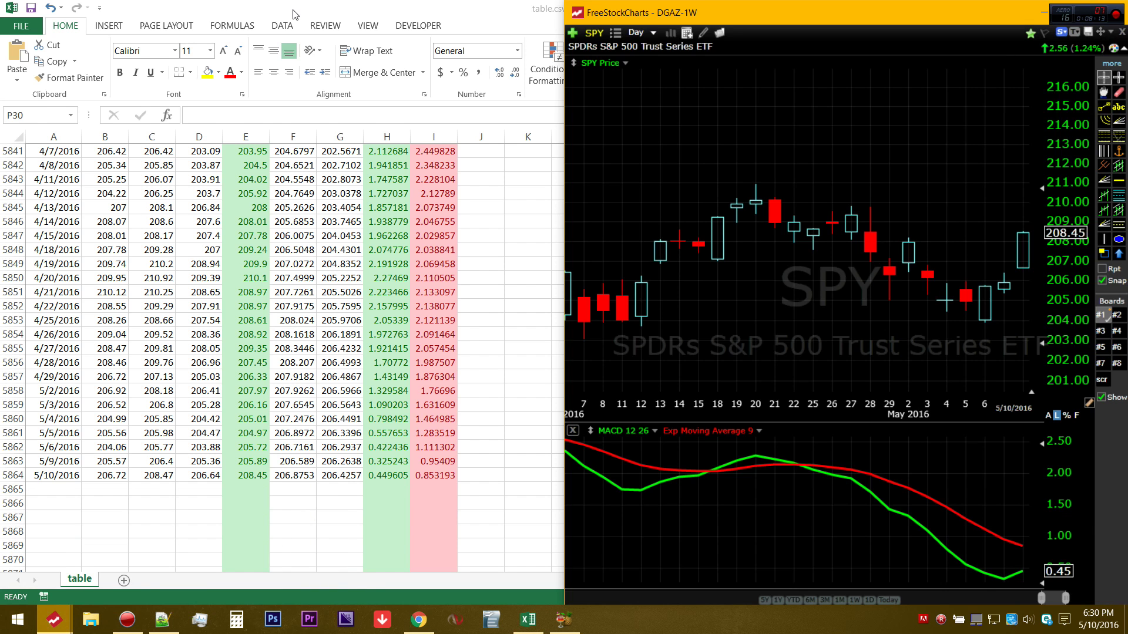
pyautogui.moveTo(297, 11); pyautogui.dragTo(2, 176)
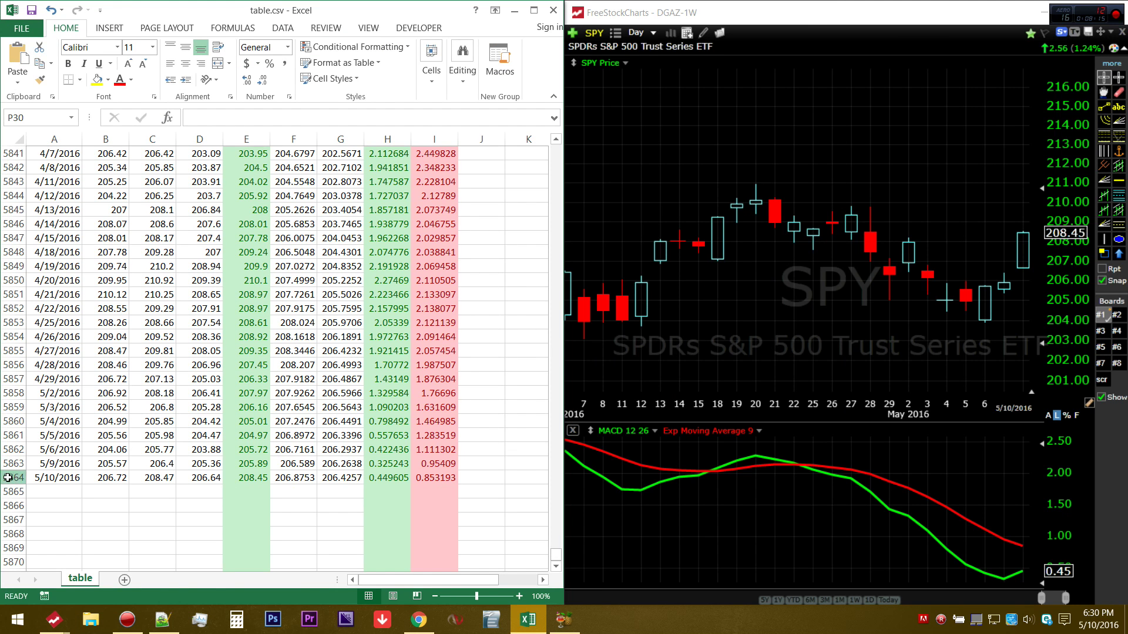
# Compare the MACD and 9 EMA values for 5/10/2016 and 4/18/2016 with the FreeStockCharts readings for those dates.
pyautogui.click(4, 478)
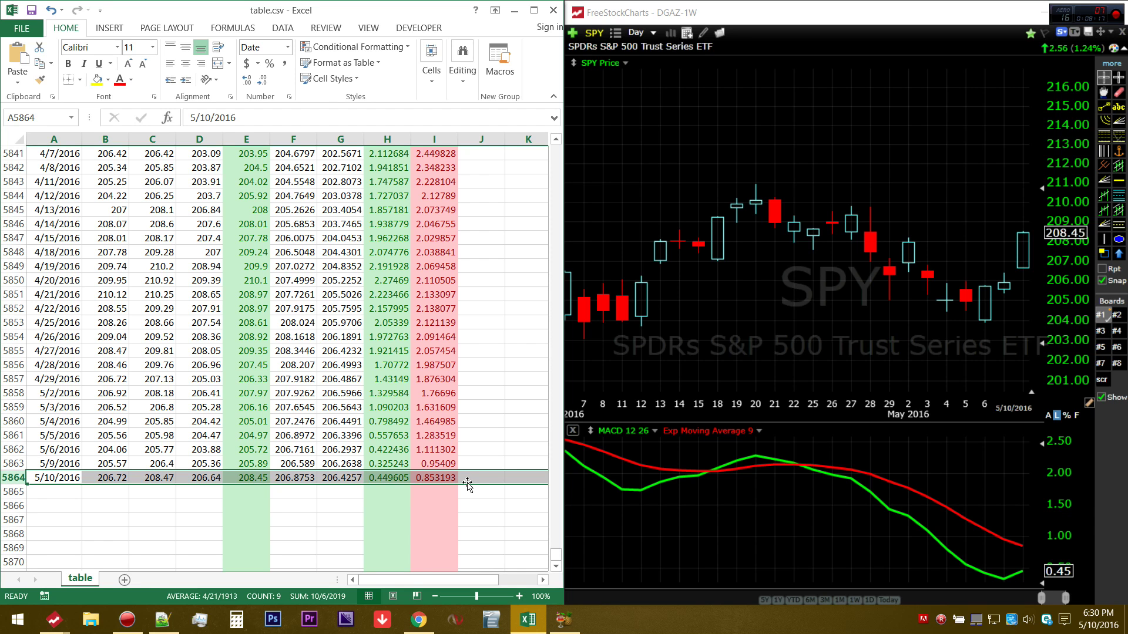
pyautogui.click(443, 478)
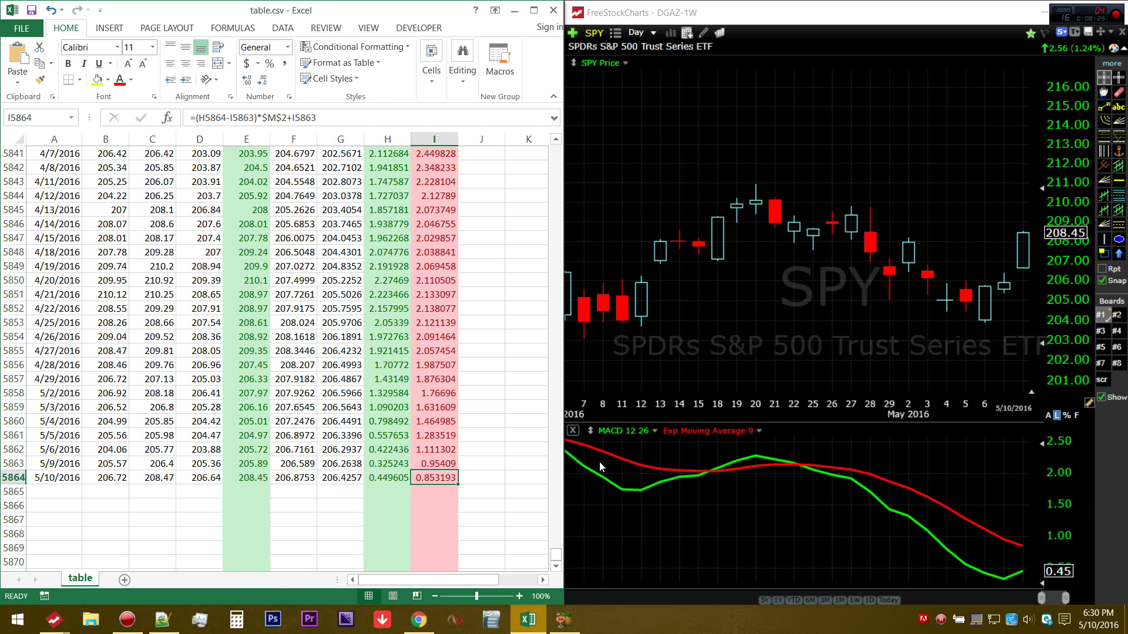
pyautogui.click(1022, 500)
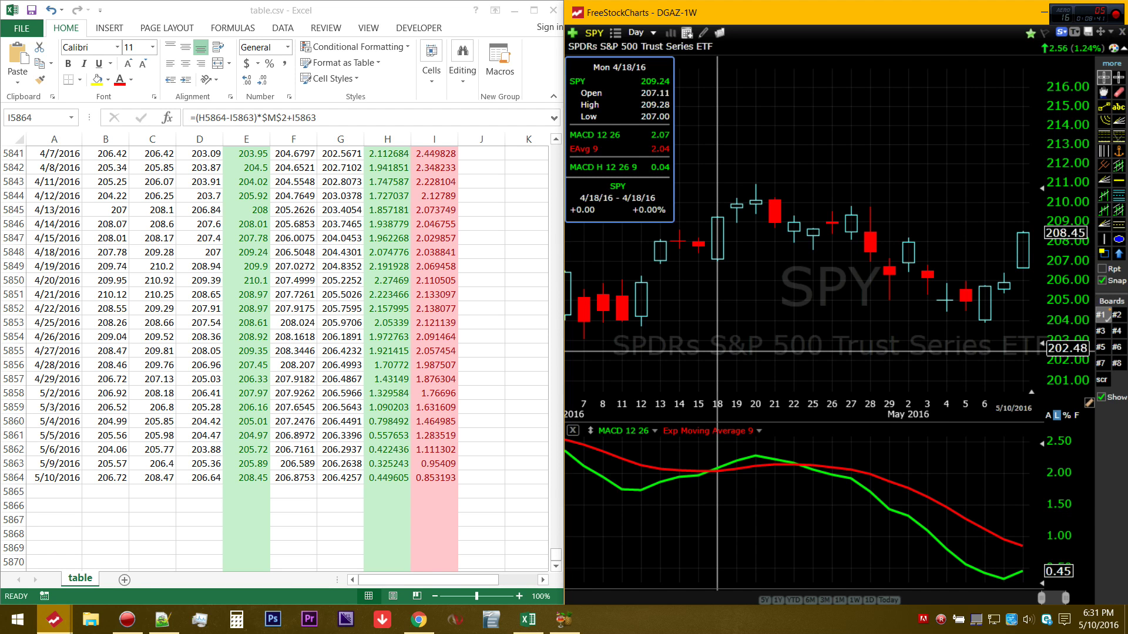
pyautogui.click(13, 252)
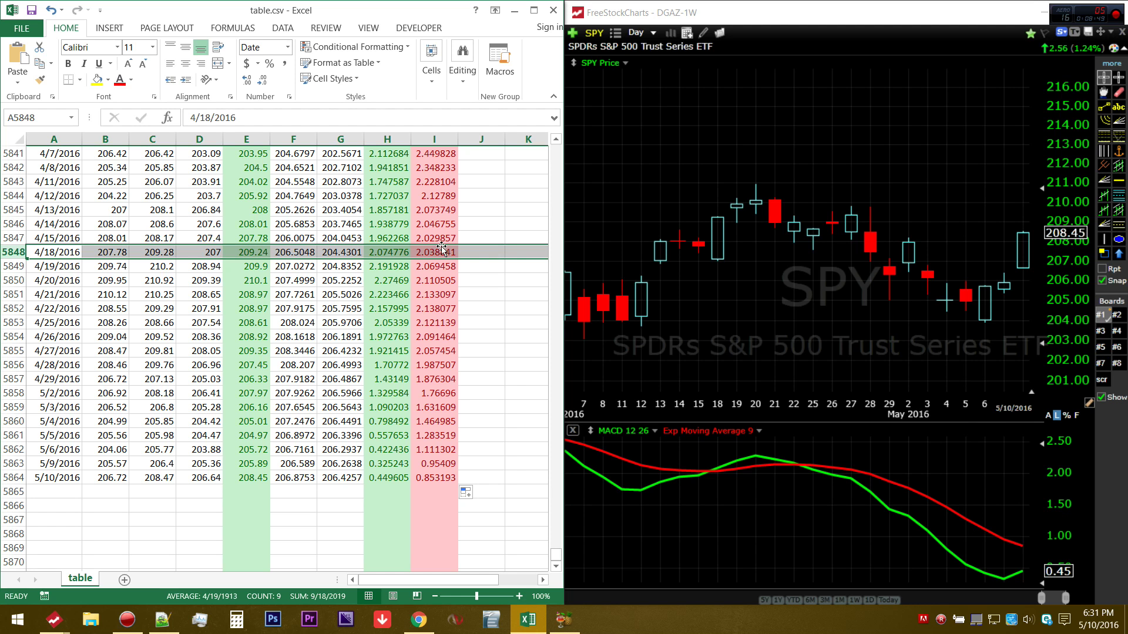
# Maximize the workbook window again and return to the first rows of the price table.
pyautogui.click(528, 12)
pyautogui.click(707, 302)
pyautogui.moveTo(1120, 549); pyautogui.dragTo(1111, 145)
pyautogui.click(768, 292)
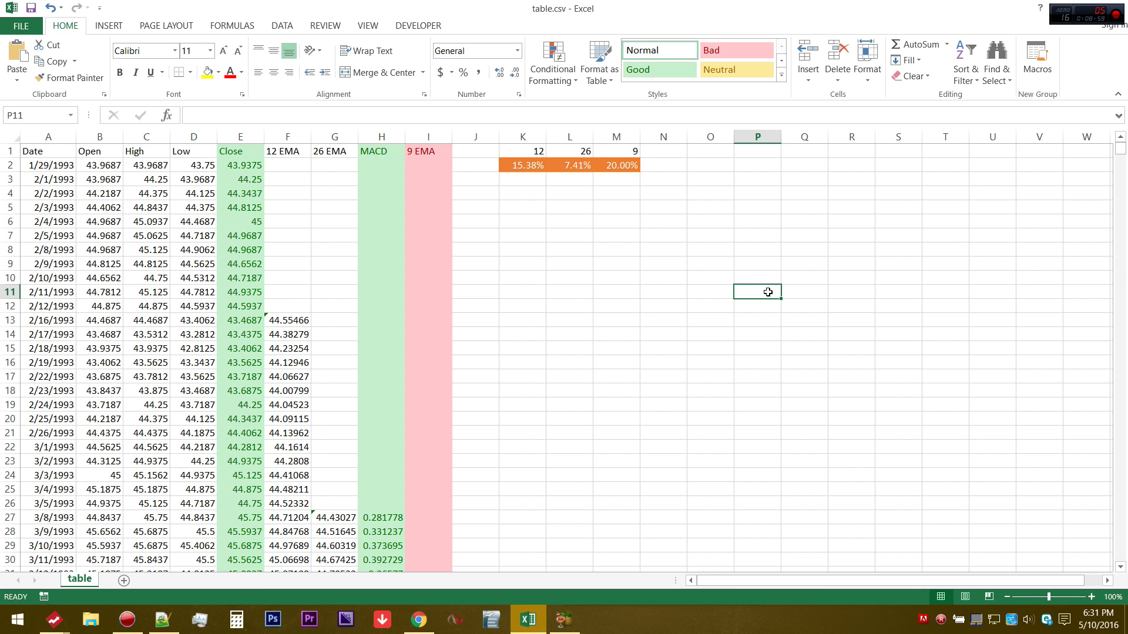
pyautogui.scroll(-3, 768, 292)
pyautogui.scroll(3, 770, 295)
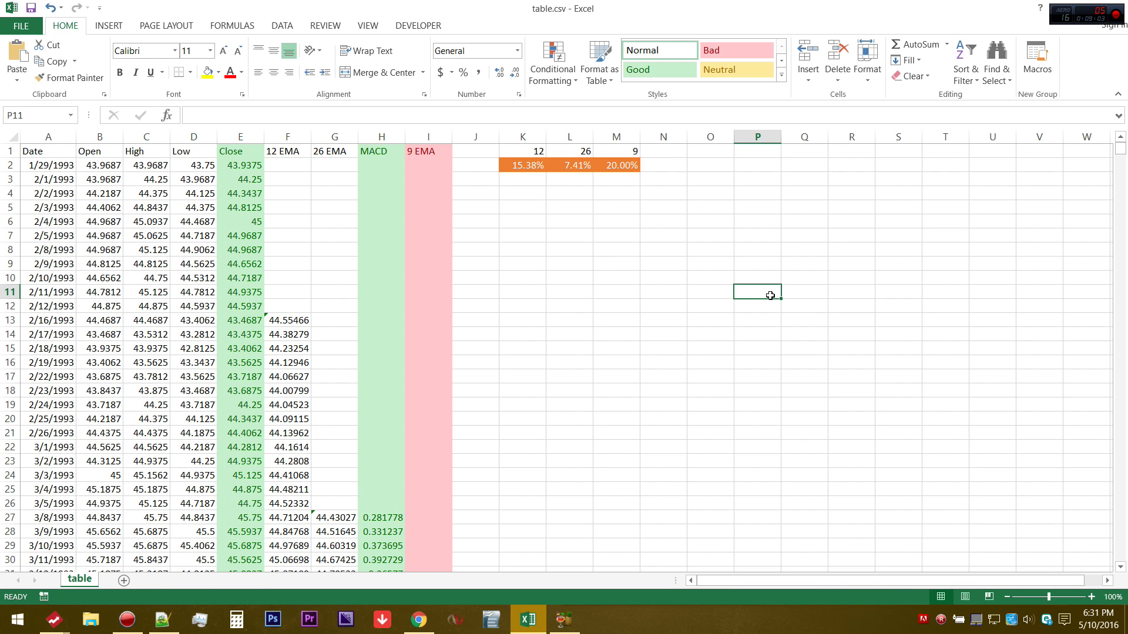